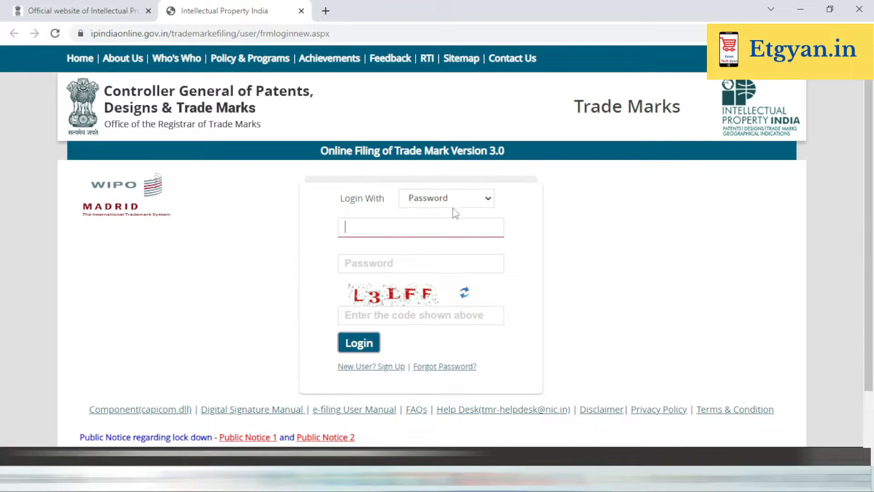
# Open the Proprietor sign-up form, fetch details for the proprietor code, and review its fields
pyautogui.click(379, 369)
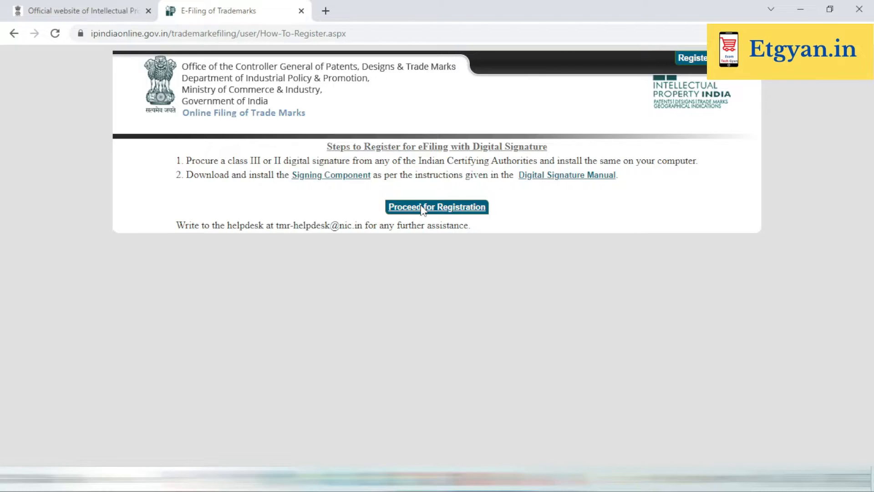
pyautogui.click(423, 208)
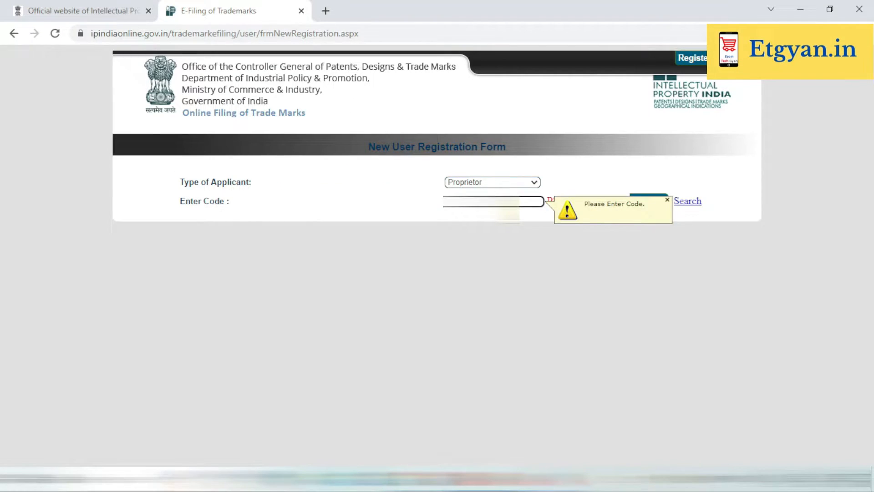
pyautogui.click(553, 235)
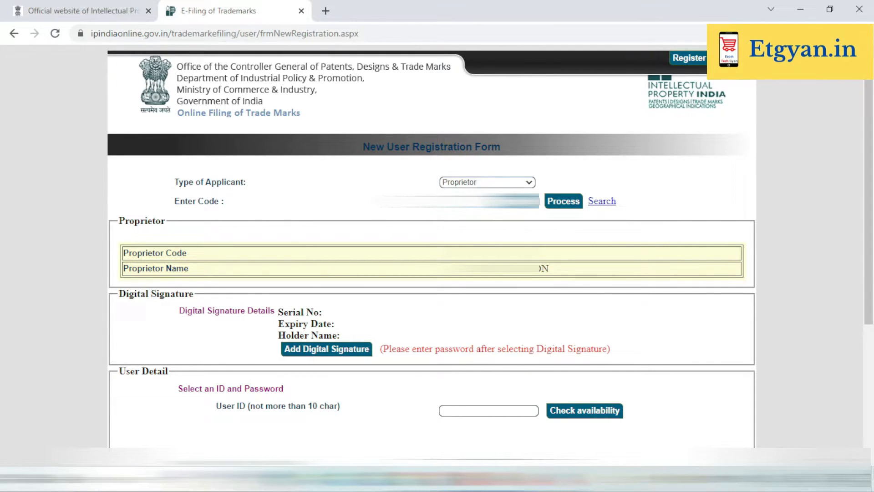
pyautogui.scroll(-3, 871, 467)
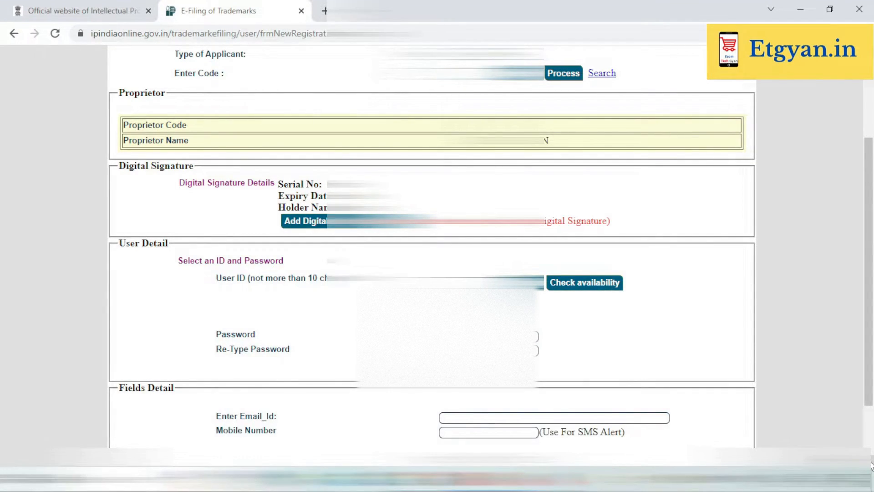
pyautogui.scroll(-2, 437, 255)
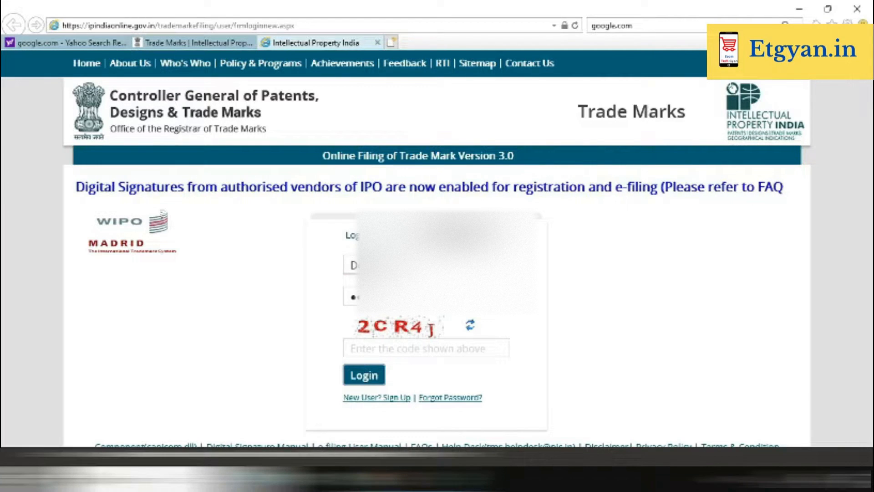
# Enter the displayed captcha and log in using the applicant's digital signature certificate
pyautogui.click(404, 351)
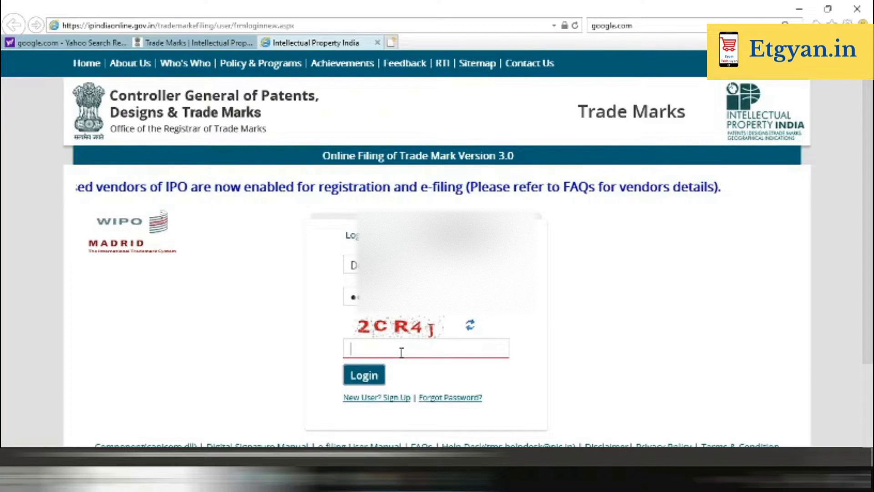
pyautogui.write('2CR4J')
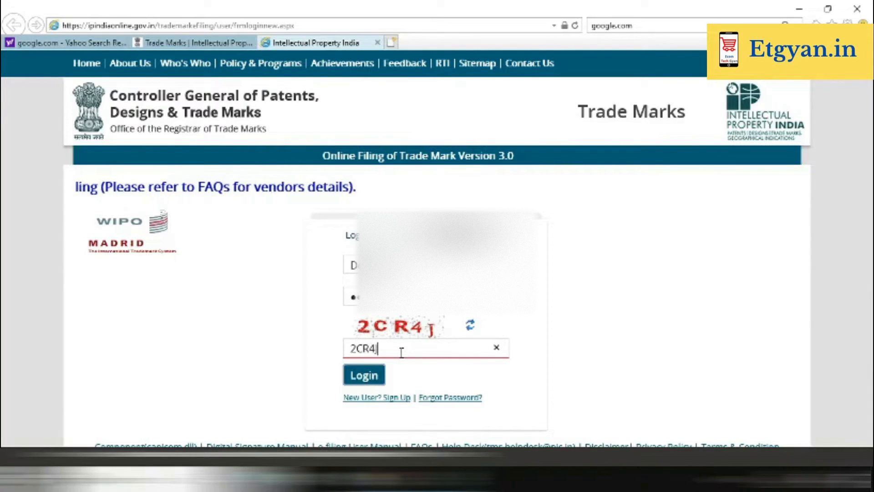
pyautogui.click(366, 375)
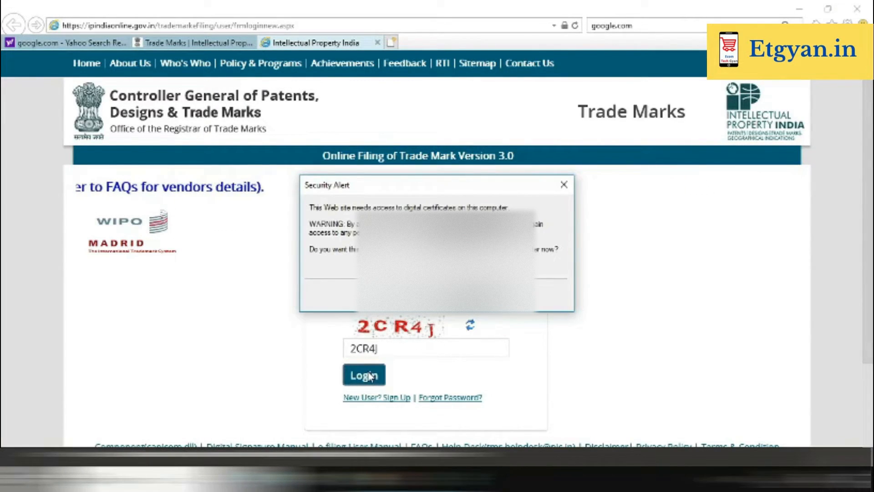
pyautogui.click(410, 296)
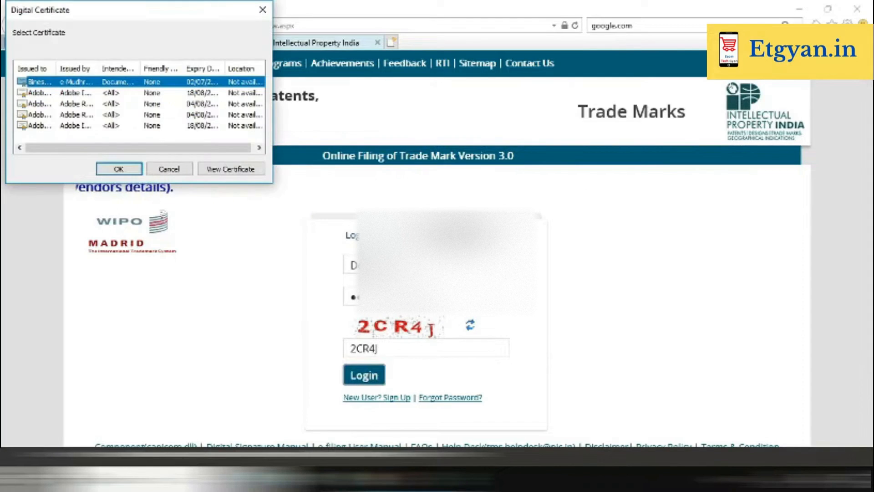
pyautogui.click(86, 93)
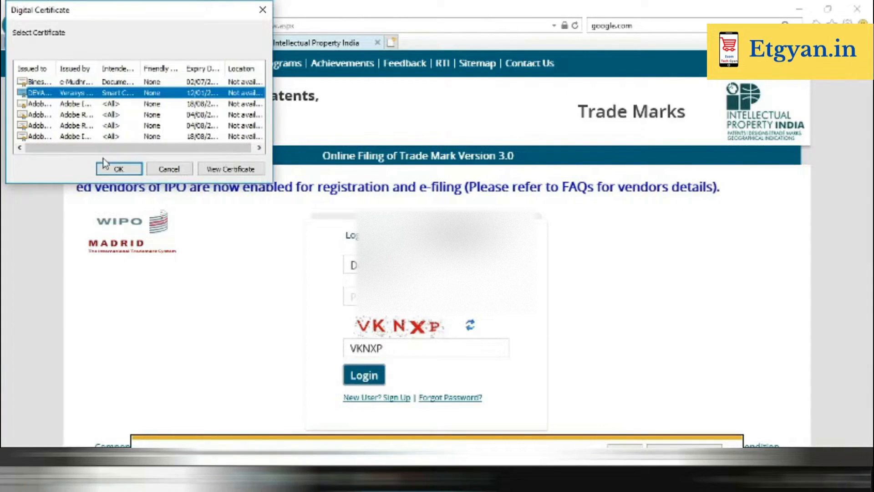
pyautogui.click(114, 171)
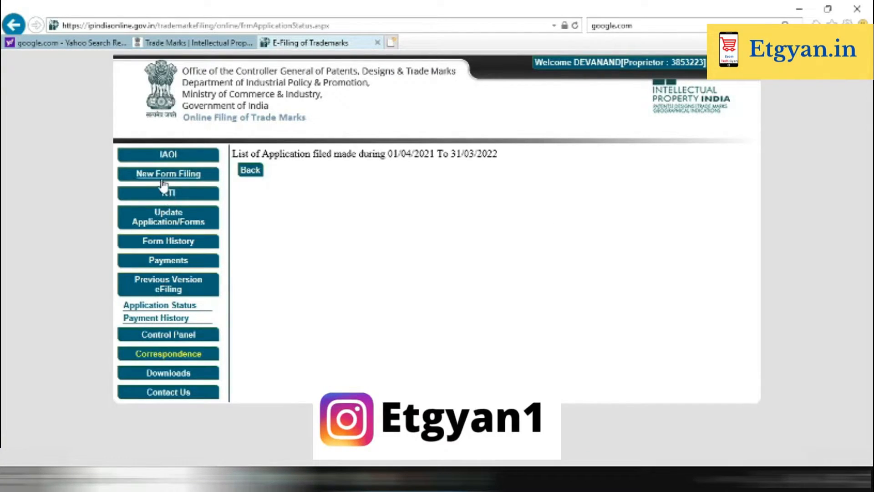
# Start a new TM-A application for an Individual/Sole Proprietor, A TRADE MARK in class 10
pyautogui.click(163, 182)
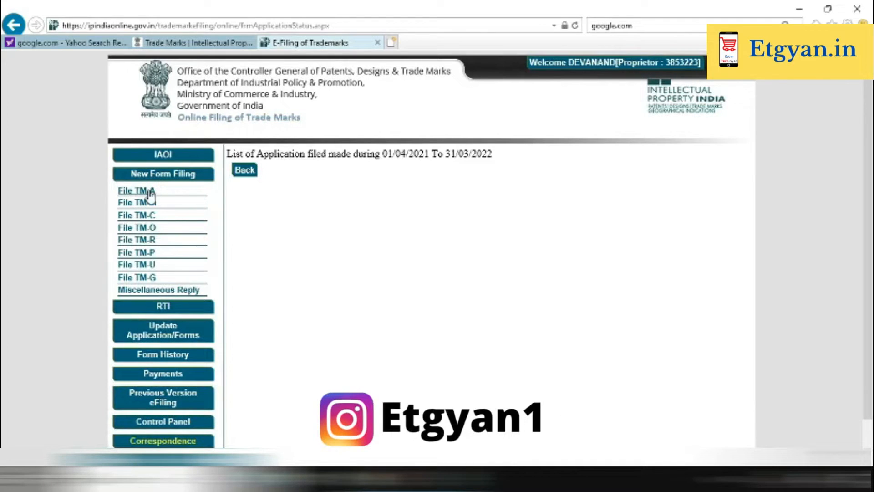
pyautogui.click(150, 191)
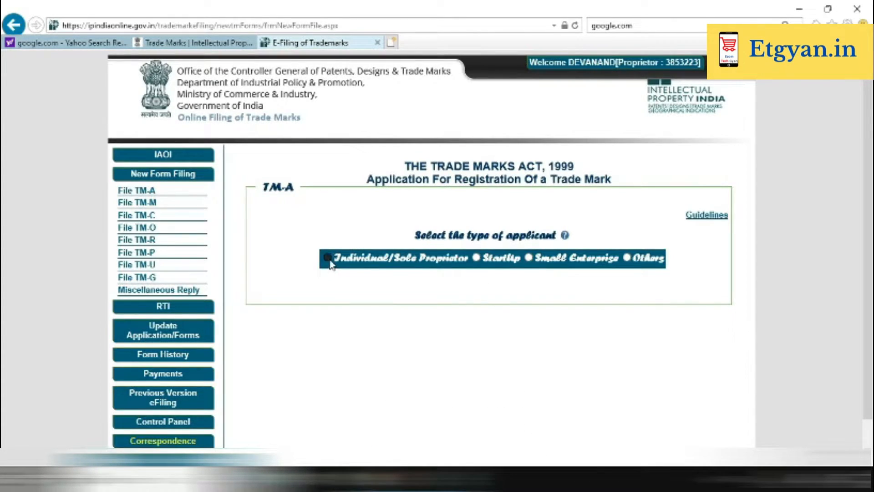
pyautogui.click(328, 258)
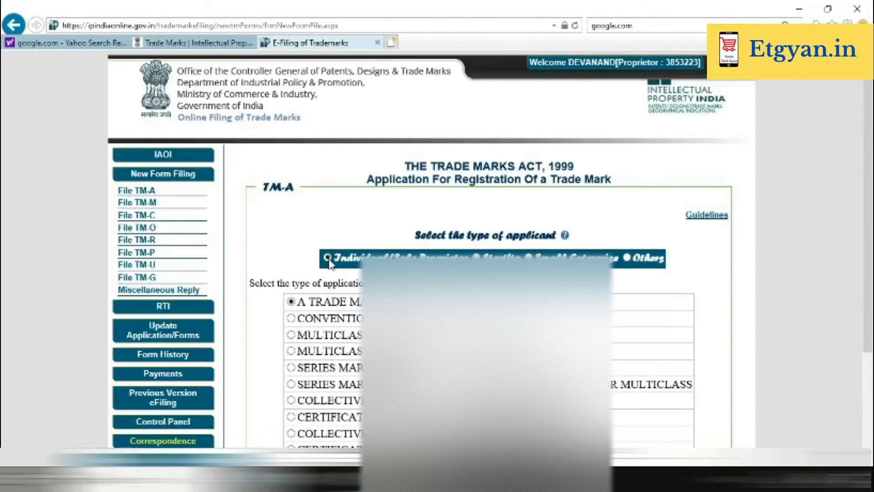
pyautogui.scroll(-3, 329, 263)
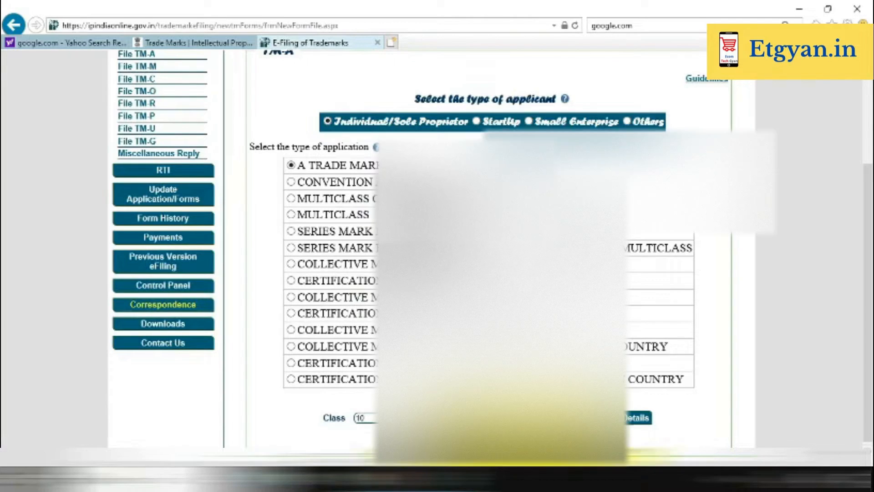
pyautogui.click(637, 418)
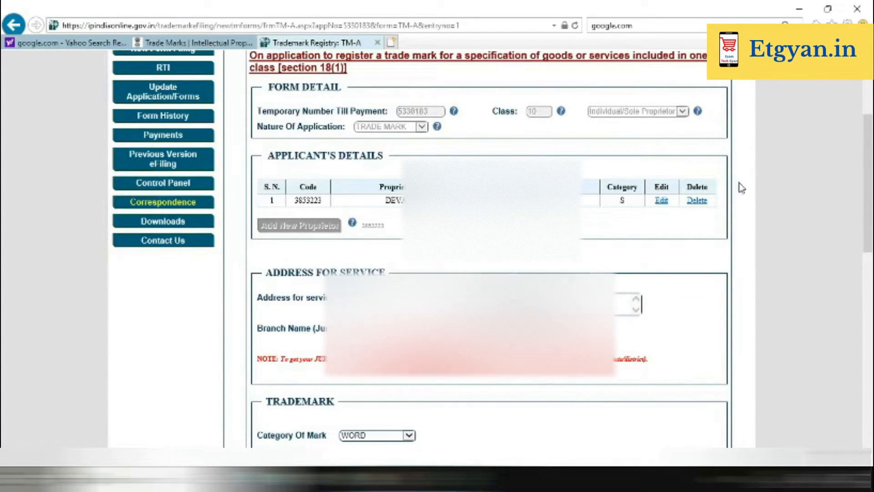
# Update the applicant's state, district and legal status 'Proprietor' in the TM-A applicant row
pyautogui.click(660, 202)
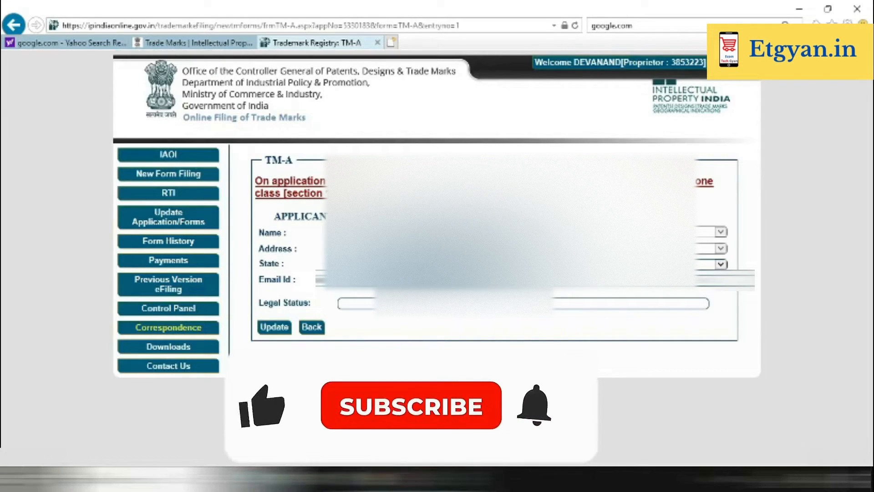
pyautogui.click(444, 264)
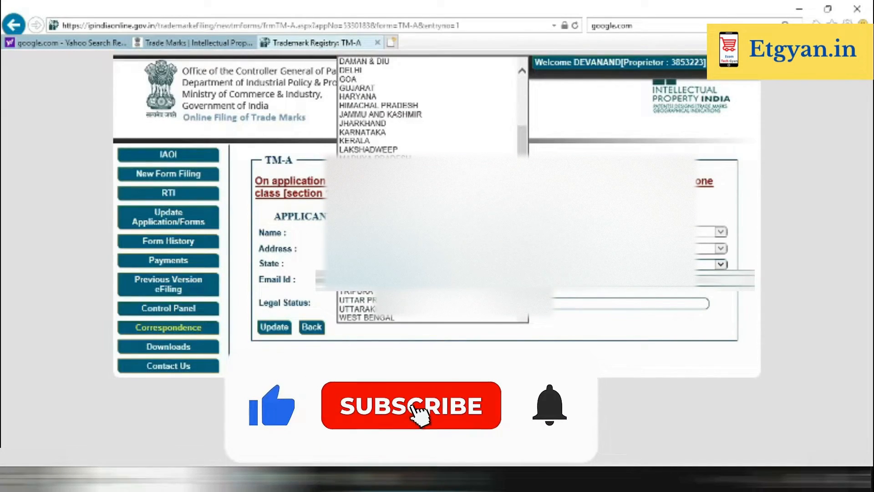
pyautogui.click(377, 317)
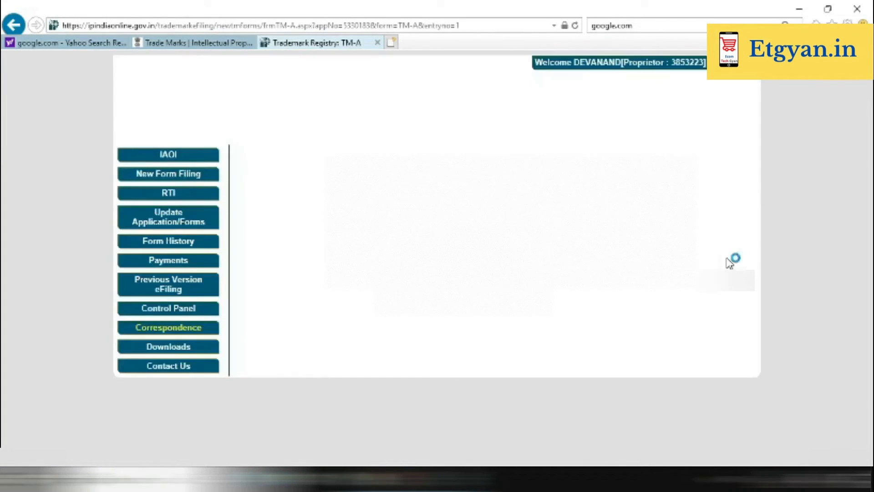
pyautogui.click(719, 265)
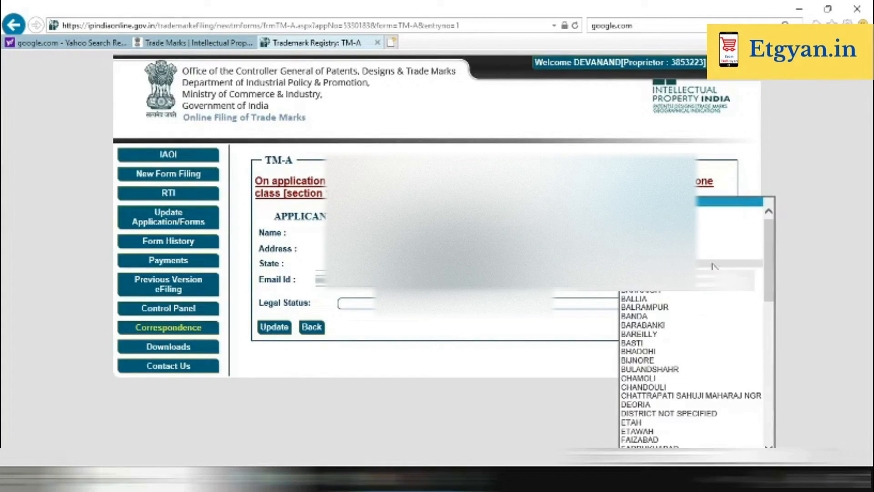
pyautogui.scroll(-2, 653, 379)
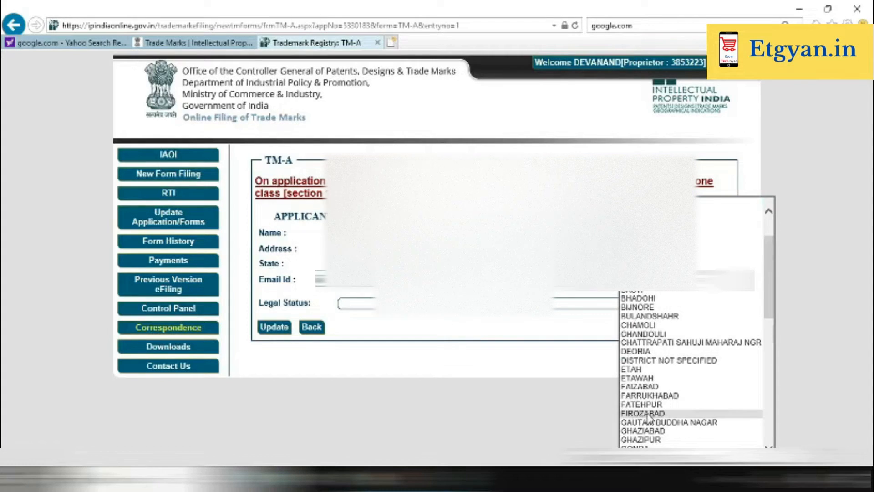
pyautogui.click(644, 431)
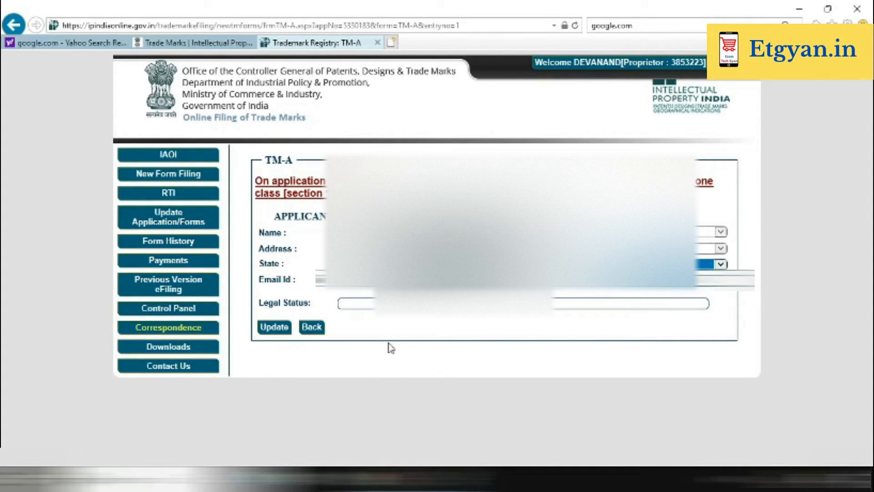
pyautogui.click(373, 304)
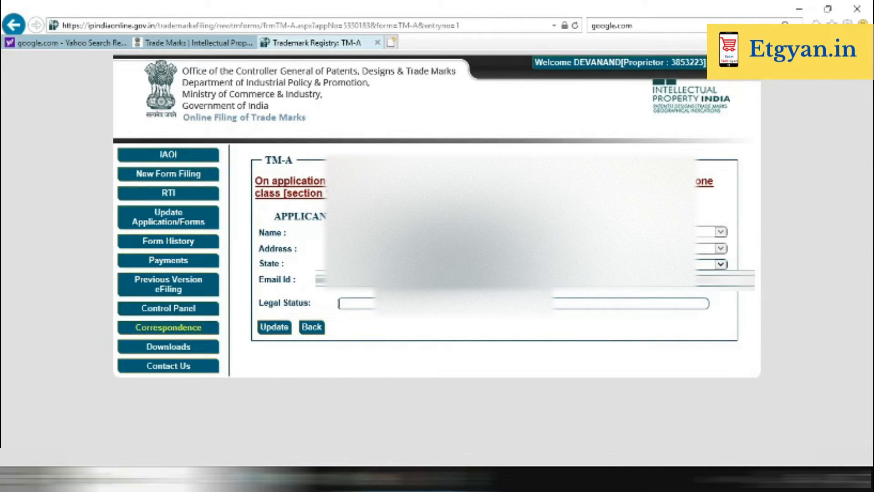
pyautogui.write('Proprie')
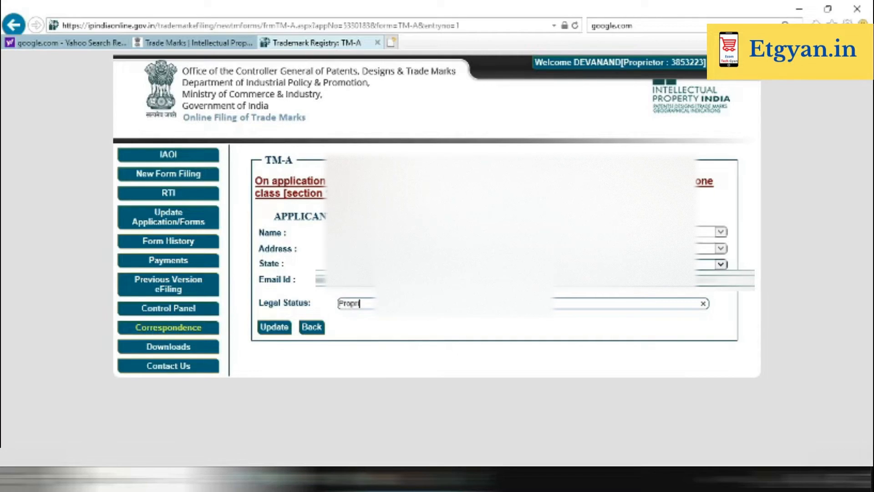
pyautogui.write('tor')
pyautogui.click(274, 328)
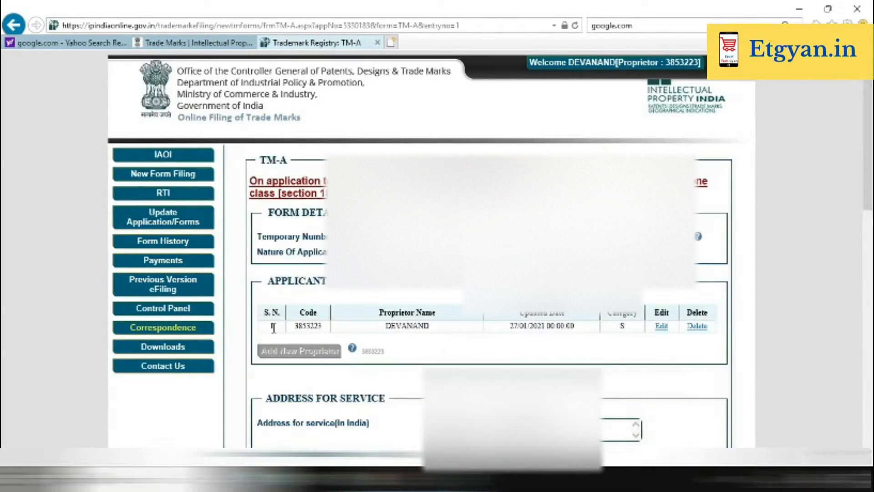
# Scroll the TM-A form past the WORD mark 'parisil' down to the class of goods section
pyautogui.scroll(-2, 273, 328)
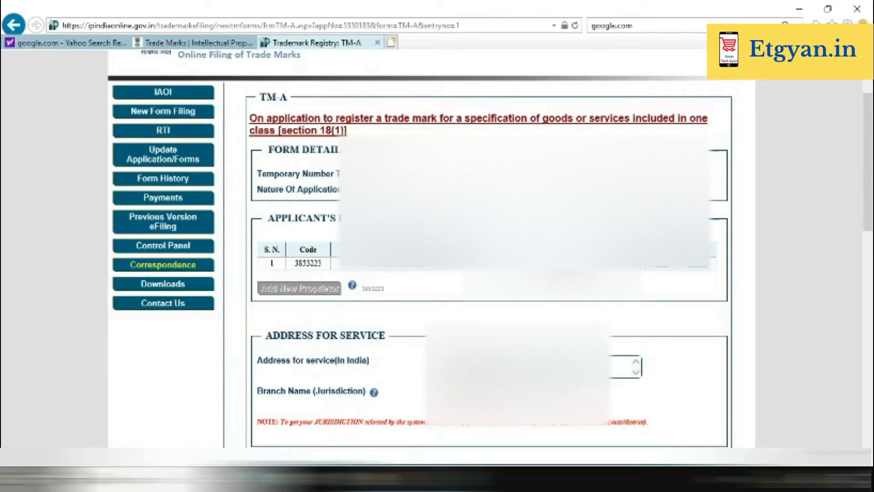
pyautogui.scroll(-6, 515, 351)
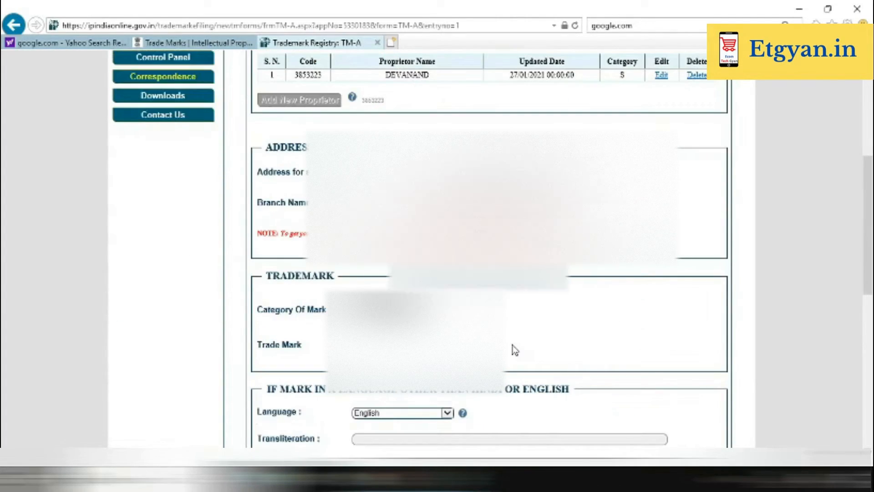
pyautogui.scroll(-2, 514, 351)
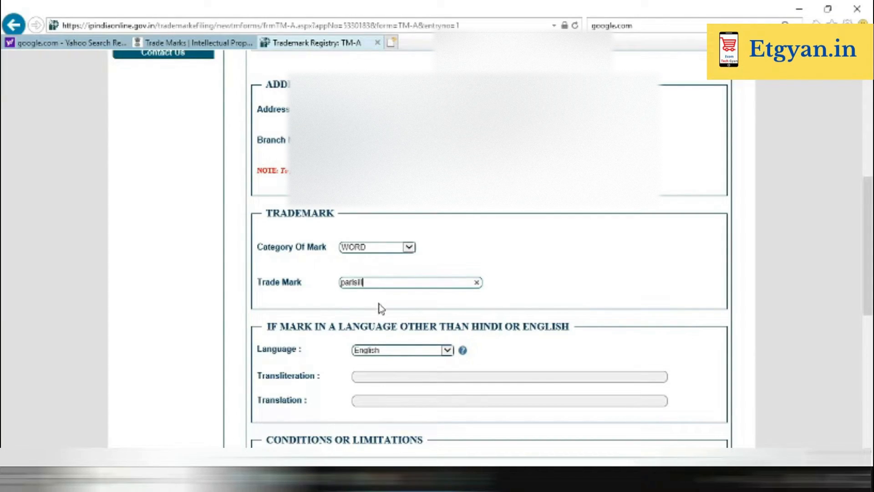
pyautogui.scroll(-2, 379, 304)
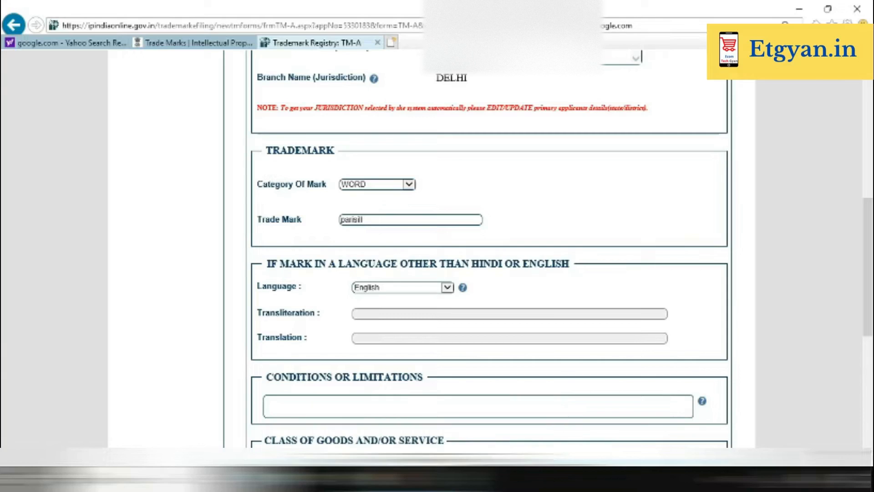
pyautogui.scroll(-8, 281, 286)
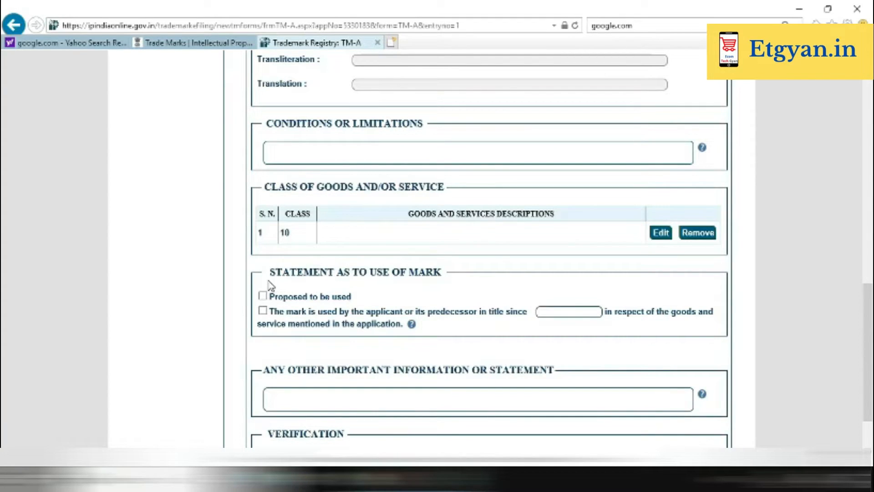
# Paste the full goods description into the class 10 entry and save it
pyautogui.click(662, 233)
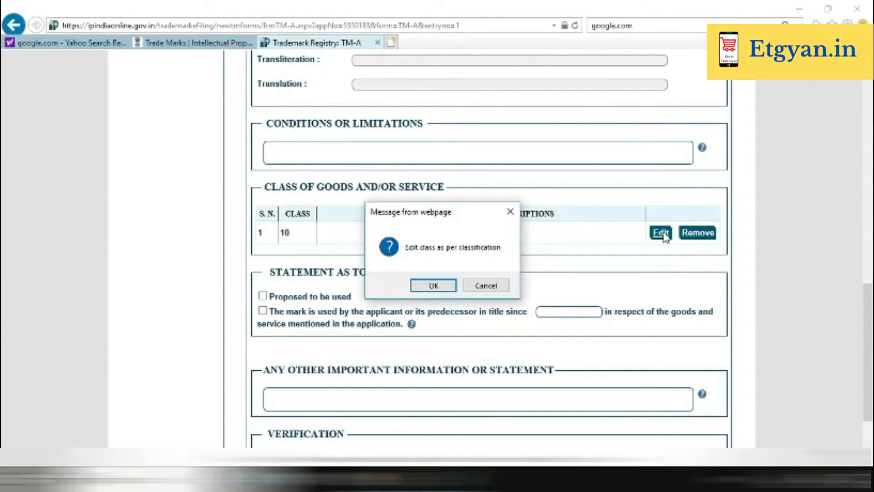
pyautogui.click(435, 285)
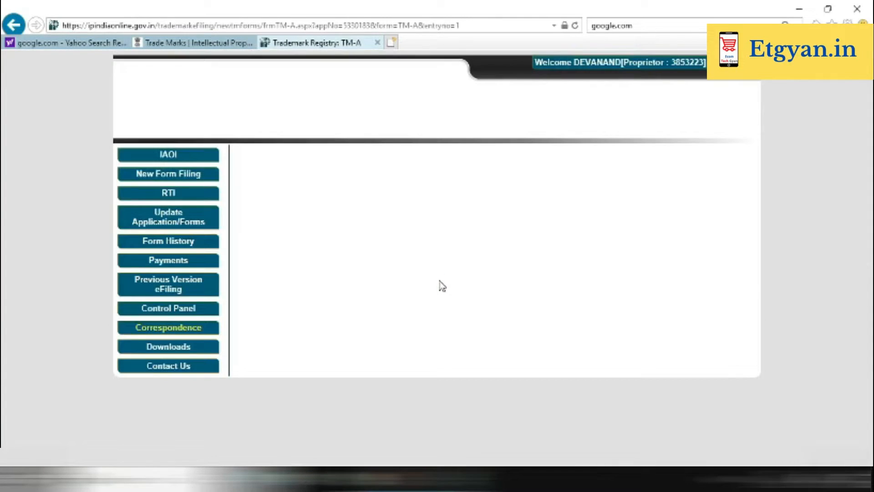
pyautogui.write('artificial implants,orthopedic and mobility aids surgical &belts &waking sticks products covered in class 10.')
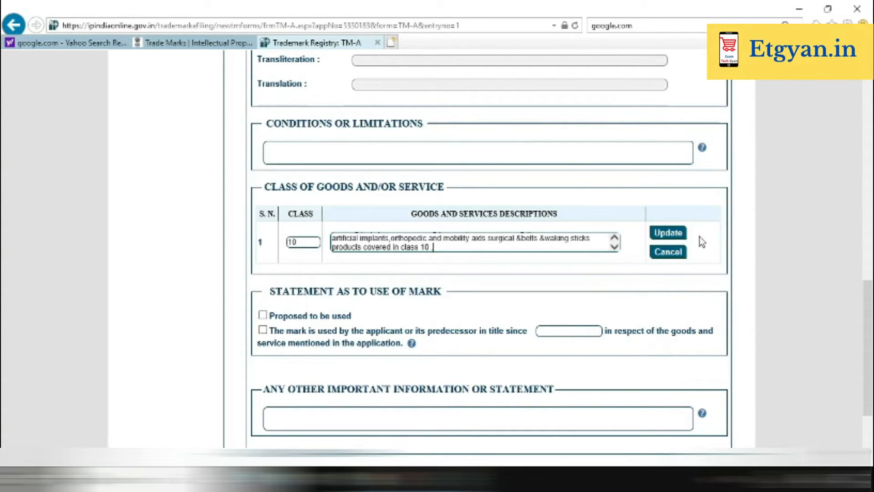
pyautogui.click(680, 233)
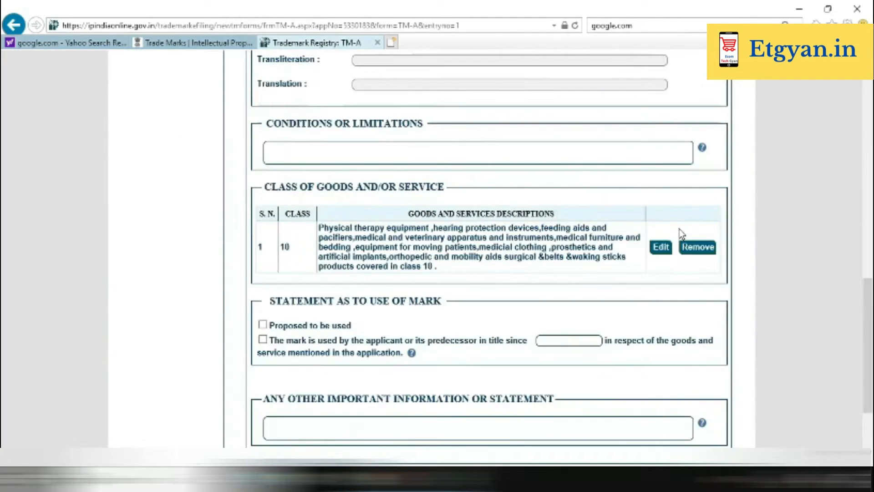
# Declare the trade mark as 'Proposed to be used'
pyautogui.scroll(-1, 419, 296)
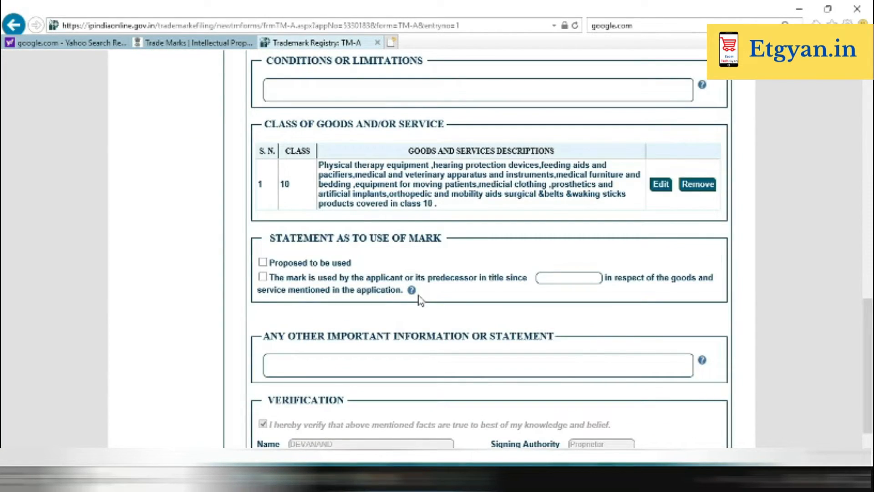
pyautogui.click(263, 263)
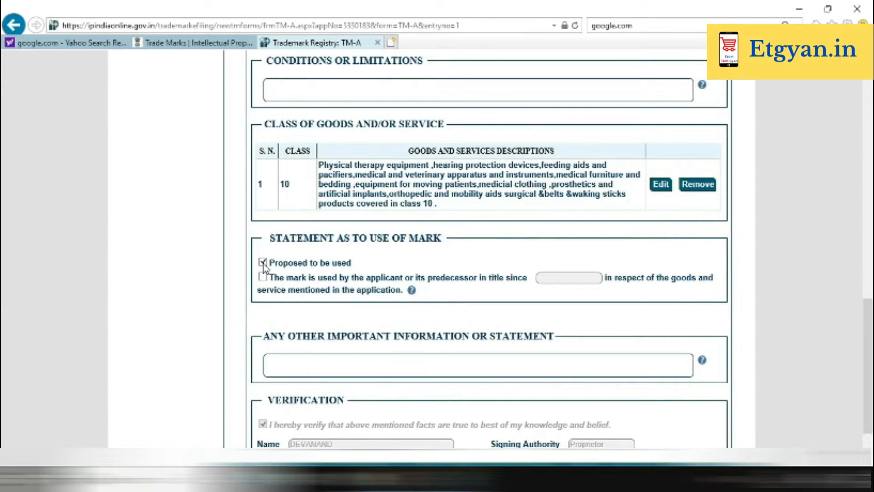
pyautogui.scroll(-2, 451, 315)
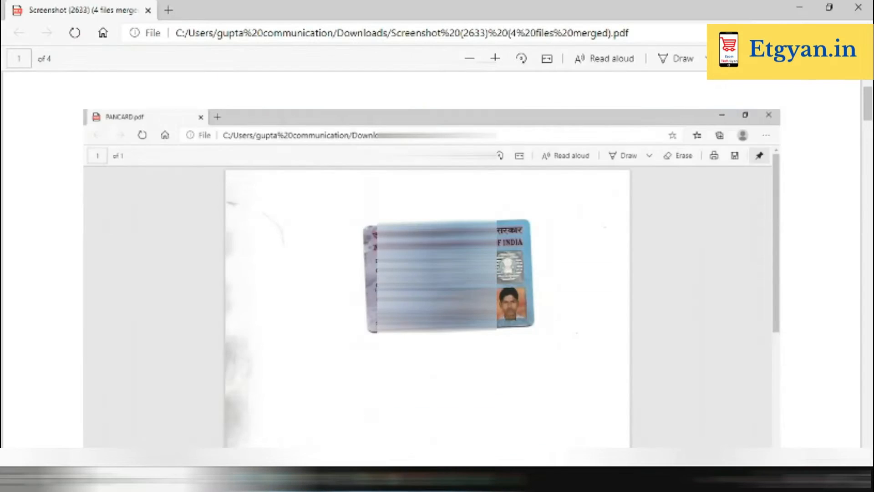
# Look through all four pages of the merged screenshot PDF, ending on the Aadhaar scan, then close Edge
pyautogui.scroll(-10, 432, 255)
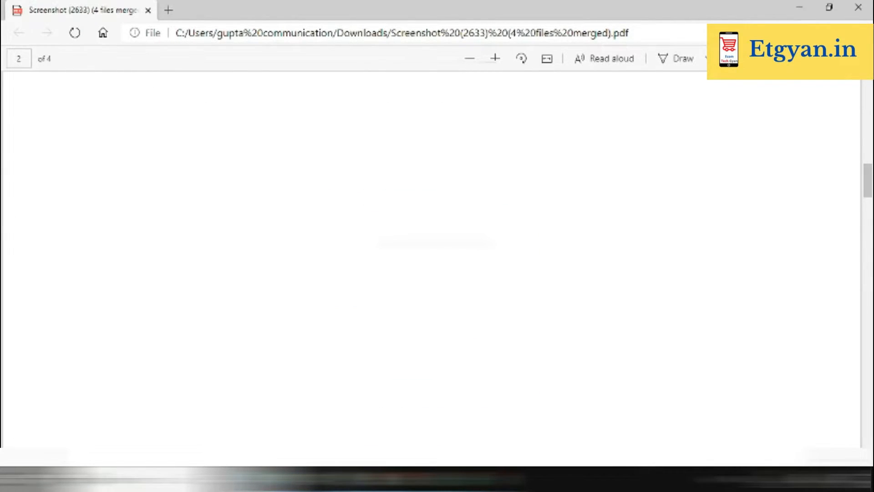
pyautogui.scroll(-10, 432, 255)
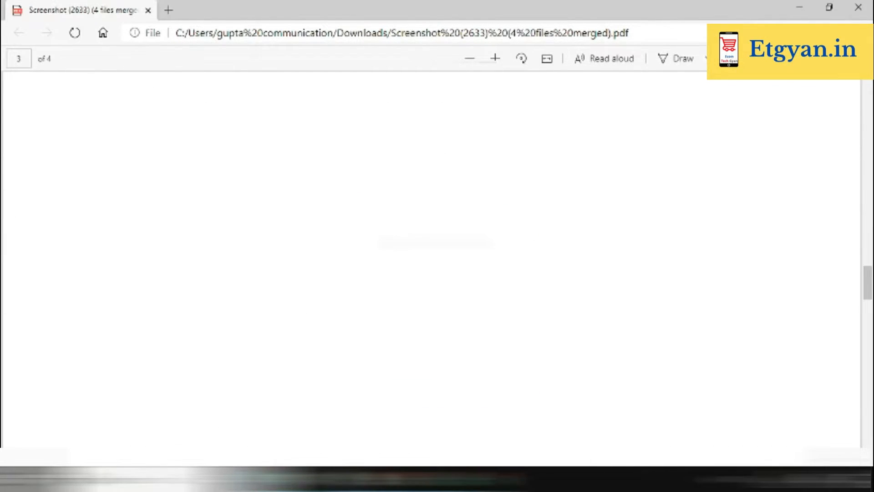
pyautogui.scroll(-10, 432, 255)
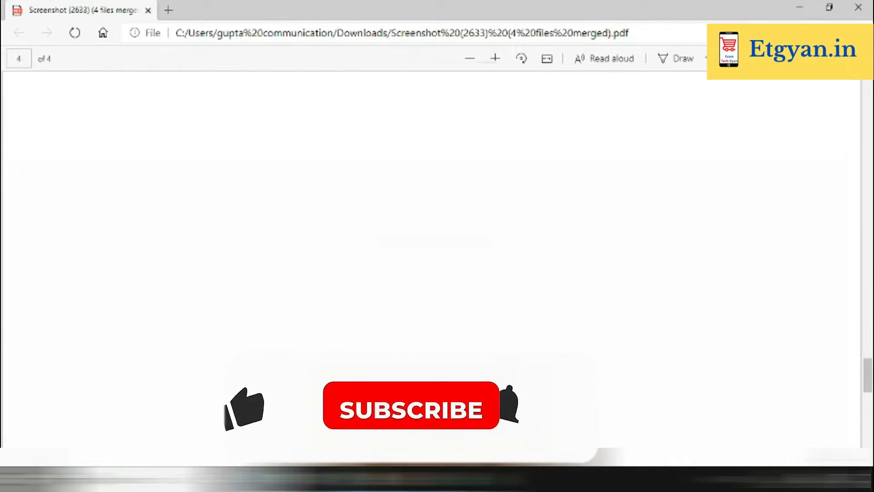
pyautogui.scroll(-3, 432, 254)
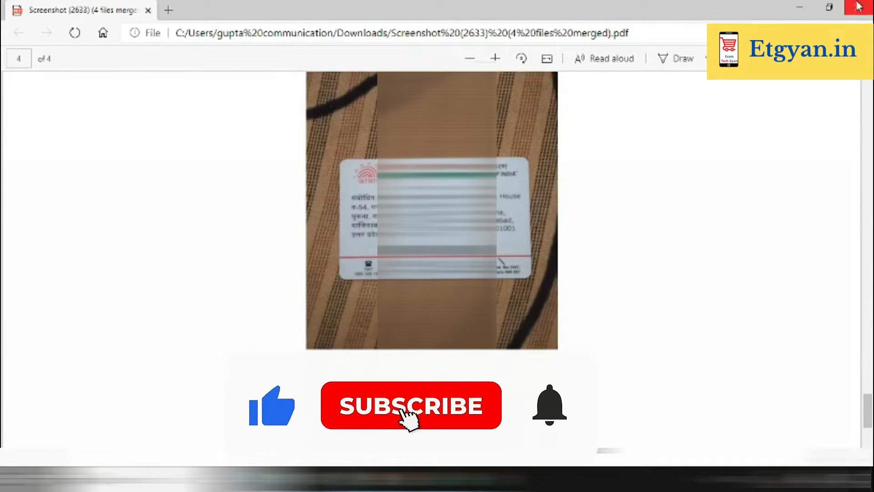
pyautogui.click(849, 5)
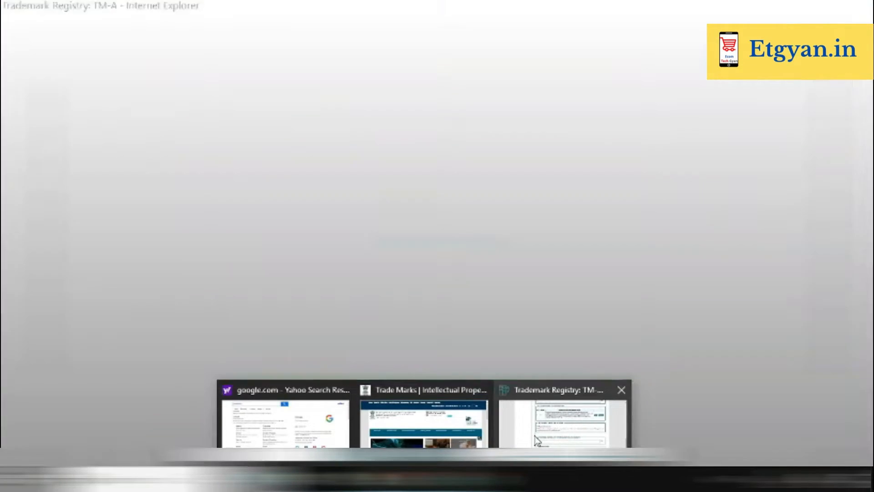
# In the TM-A form, attach a document of type Other Documents and open the file chooser
pyautogui.click(536, 439)
pyautogui.scroll(9, 422, 282)
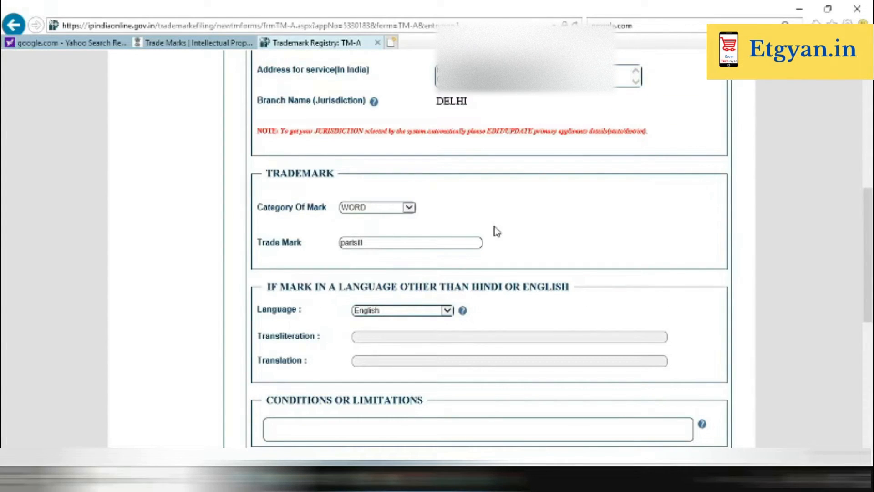
pyautogui.scroll(-4, 492, 222)
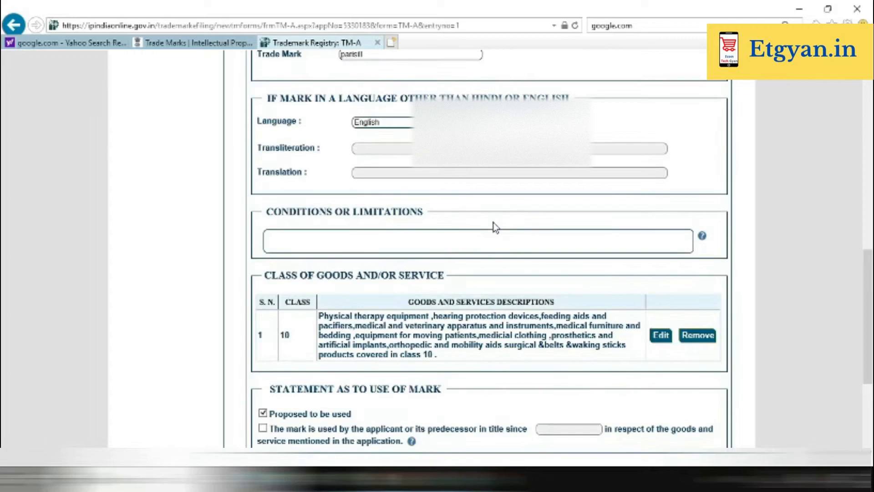
pyautogui.scroll(-4, 493, 222)
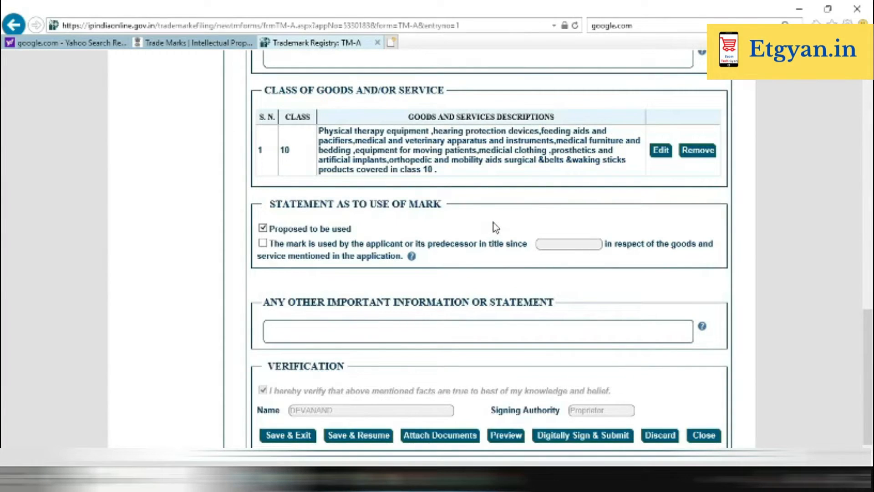
pyautogui.click(435, 438)
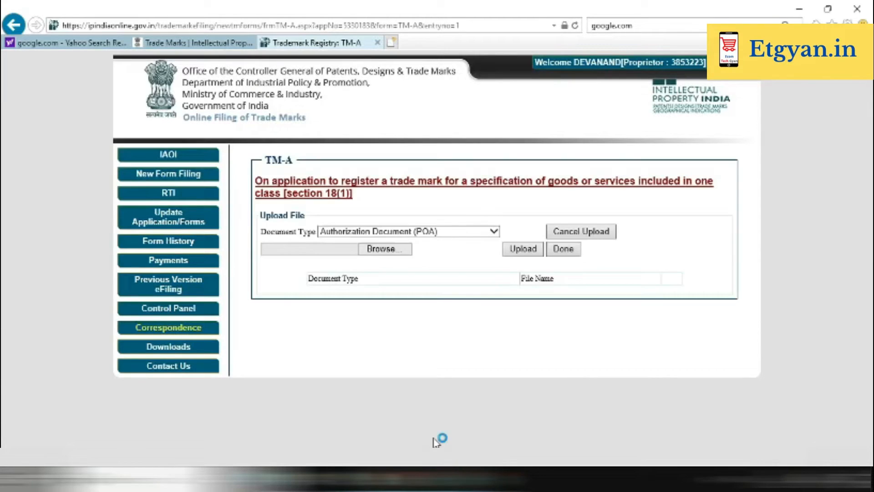
pyautogui.click(431, 232)
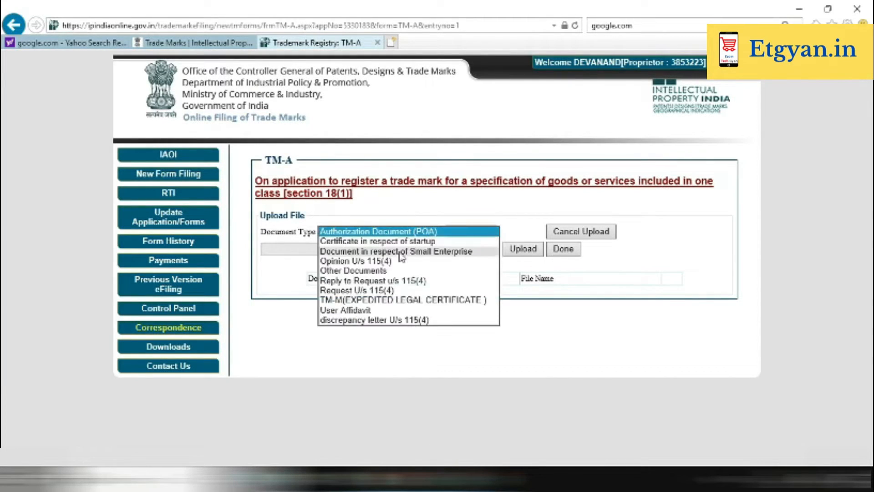
pyautogui.click(362, 278)
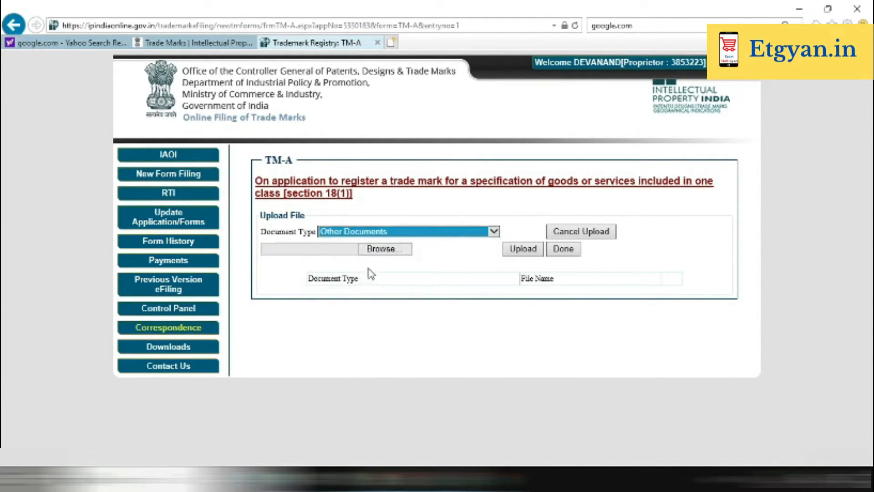
pyautogui.click(396, 253)
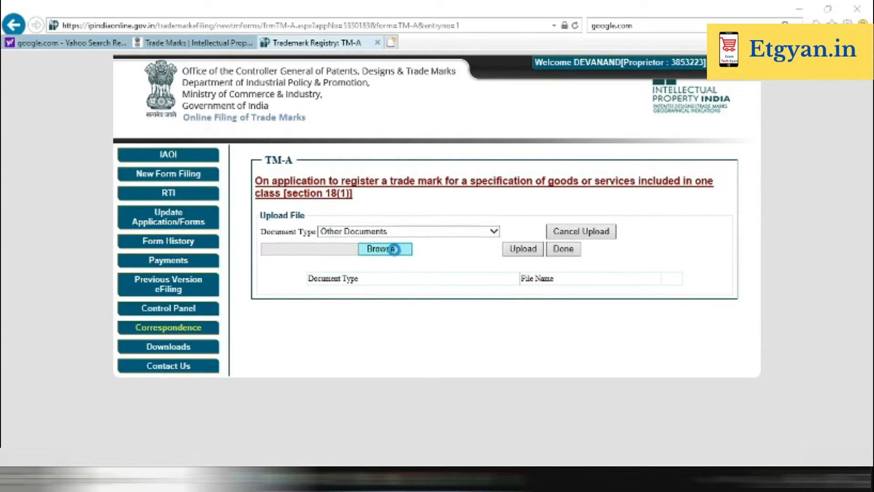
pyautogui.click(395, 248)
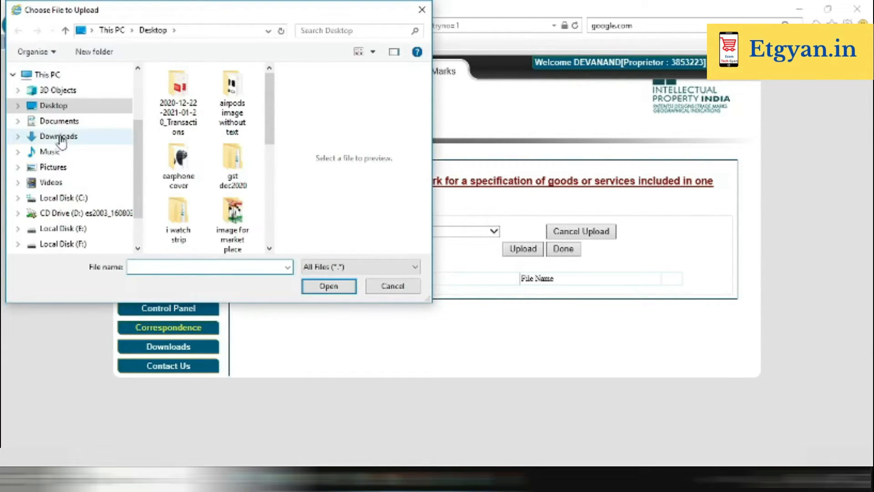
# Upload 'Screenshot (2633) (4 files merged).pdf' from Downloads as Other Documents
pyautogui.click(58, 136)
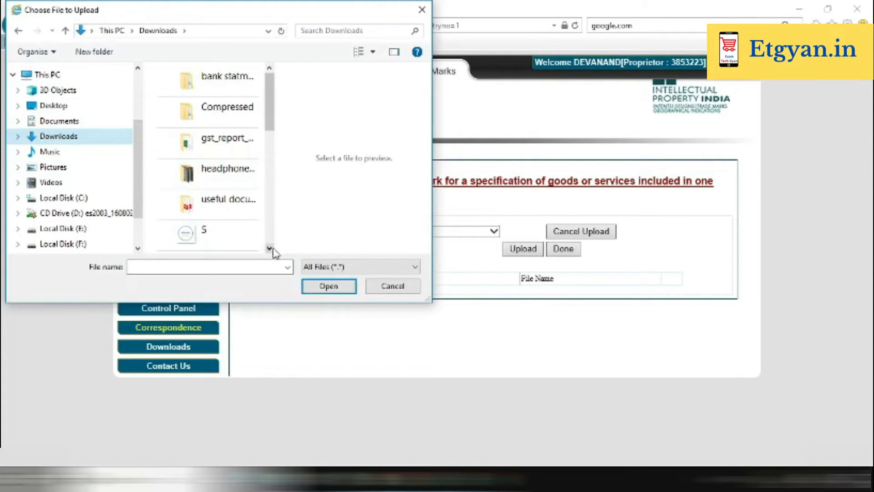
pyautogui.click(270, 248)
pyautogui.click(269, 248)
pyautogui.click(270, 248)
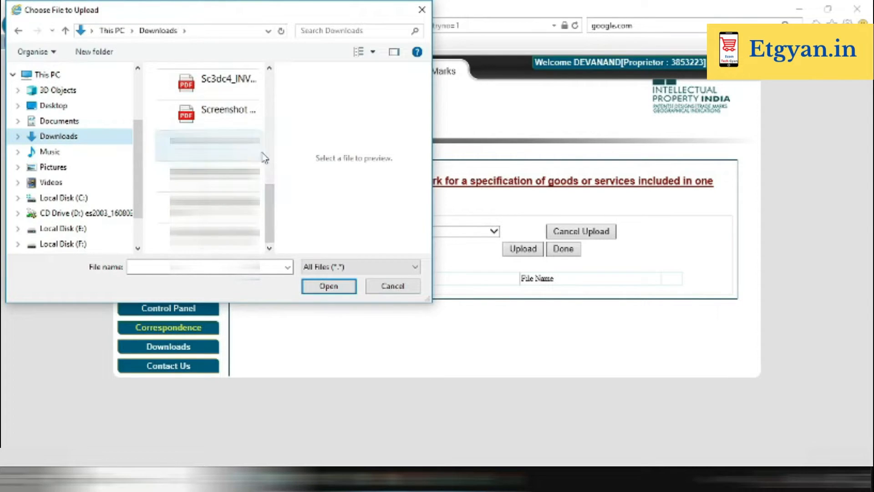
pyautogui.click(247, 118)
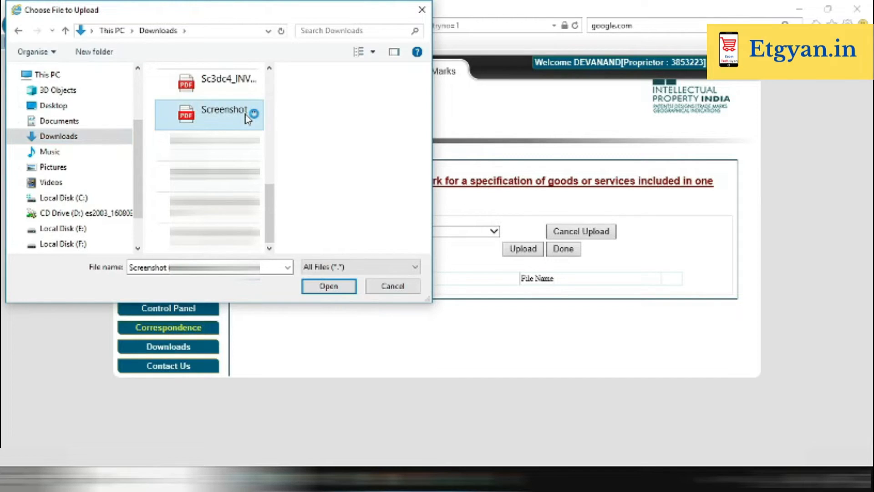
pyautogui.click(338, 286)
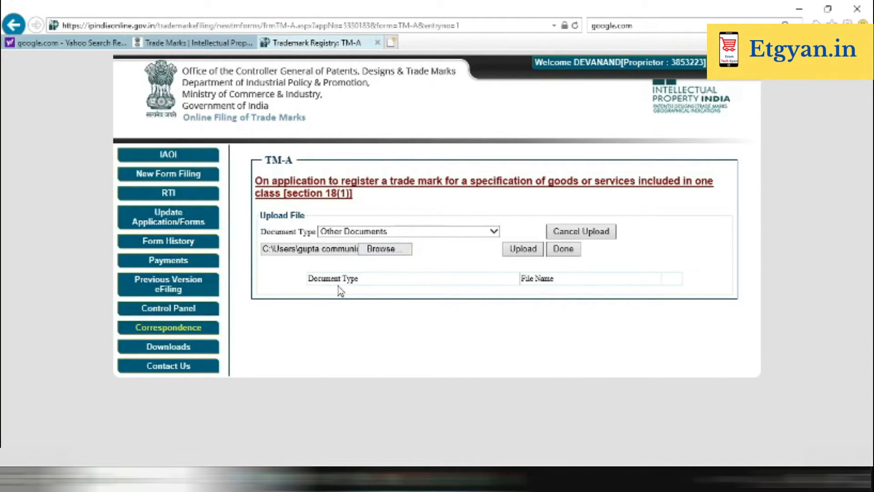
pyautogui.click(520, 252)
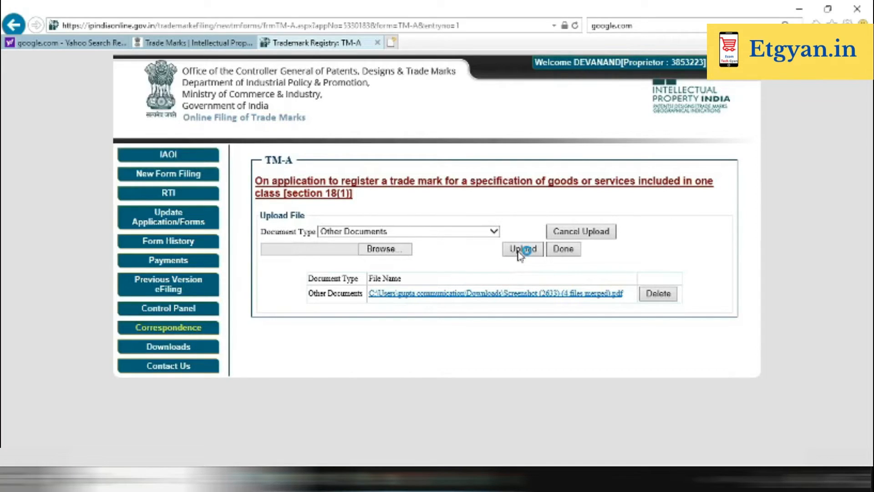
# Return to the TM-A form and scroll through it to review the completed application
pyautogui.click(565, 255)
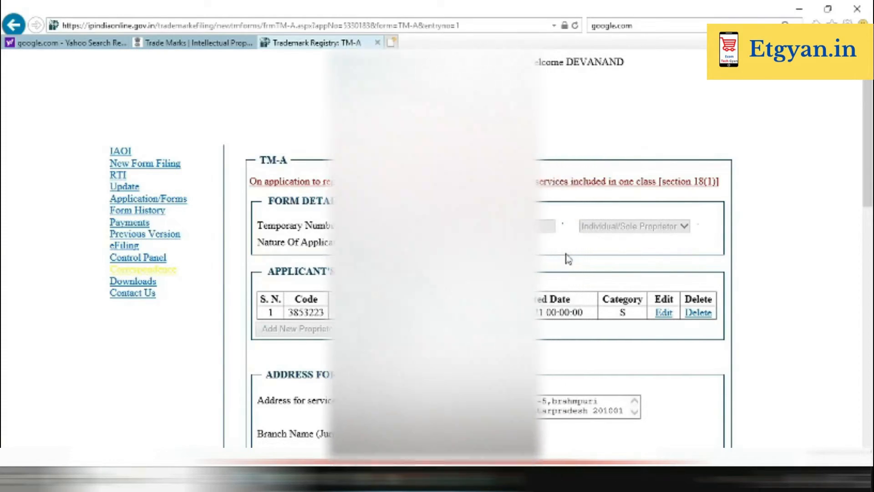
pyautogui.scroll(-15, 568, 258)
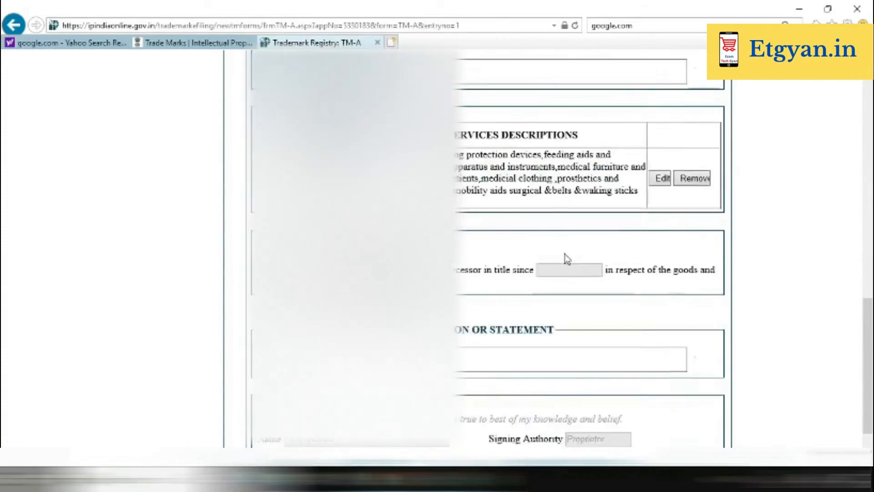
pyautogui.scroll(-1, 567, 259)
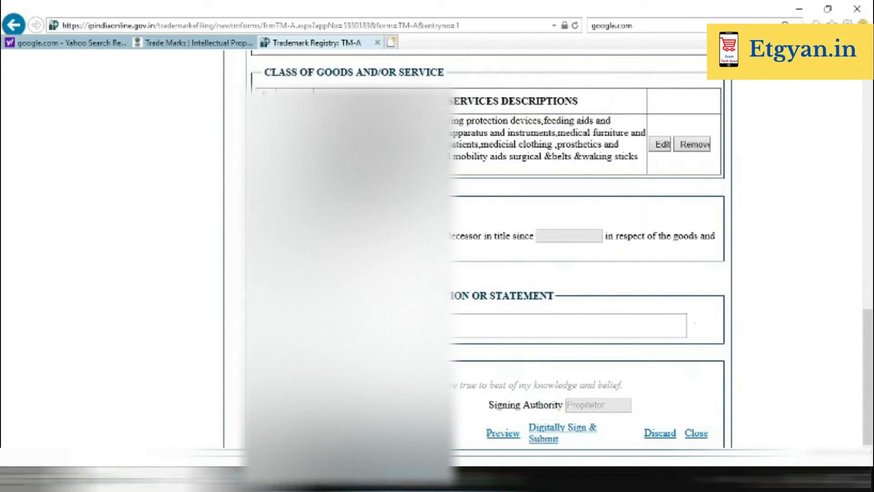
pyautogui.scroll(7, 567, 259)
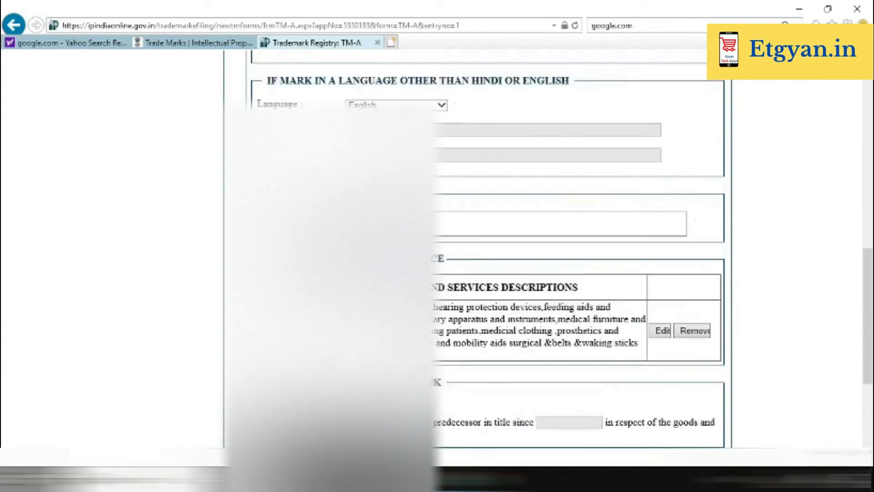
pyautogui.scroll(3, 427, 378)
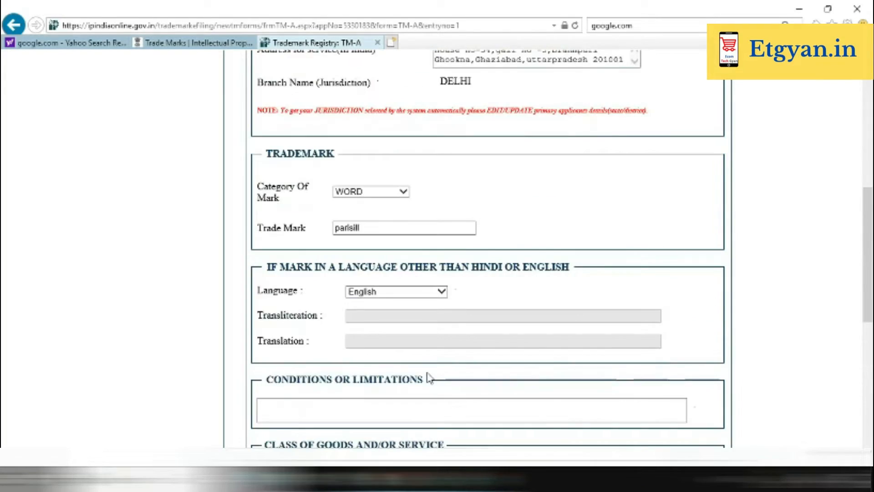
pyautogui.scroll(-10, 428, 378)
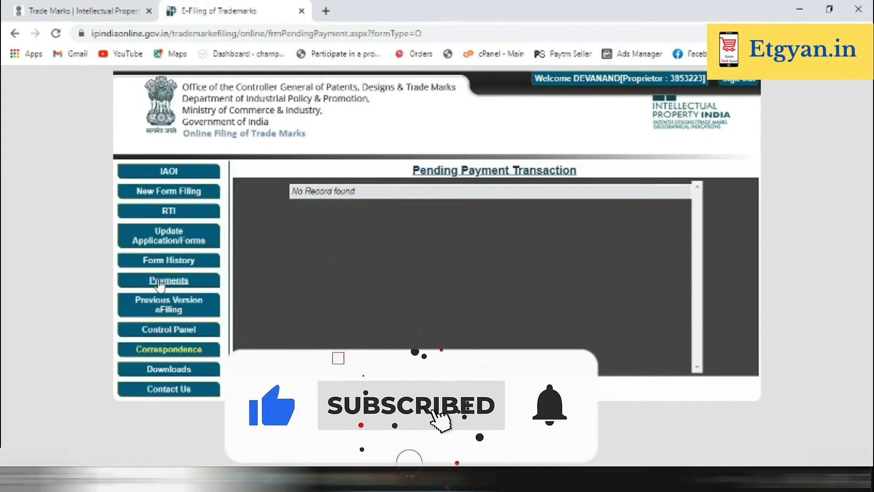
# Select the class 10 TM-A application (fee 4500) for payment and review its form preview
pyautogui.click(164, 297)
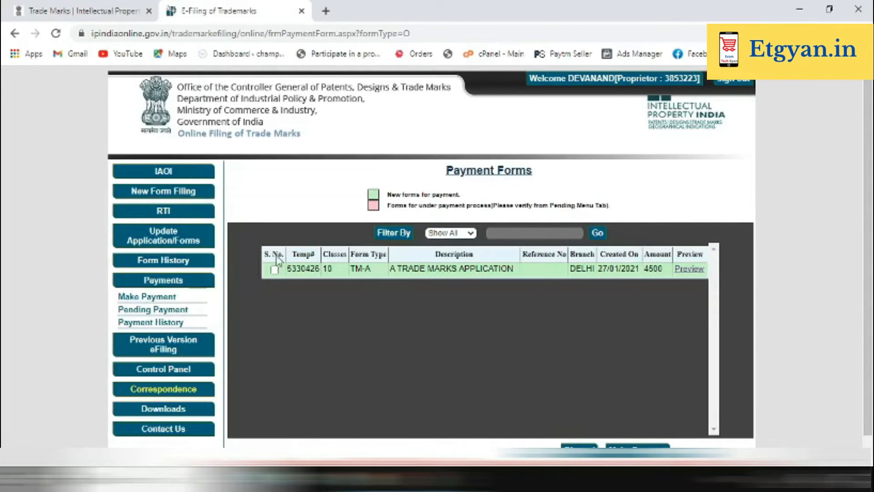
pyautogui.click(274, 270)
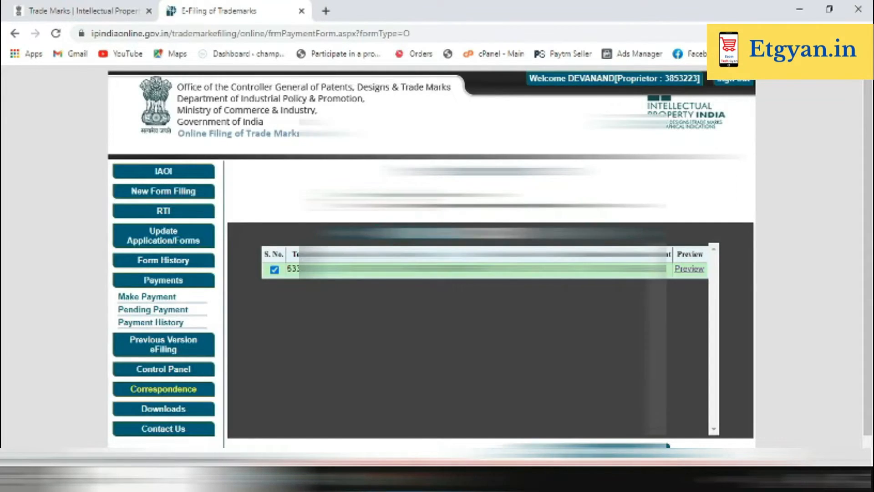
pyautogui.click(689, 268)
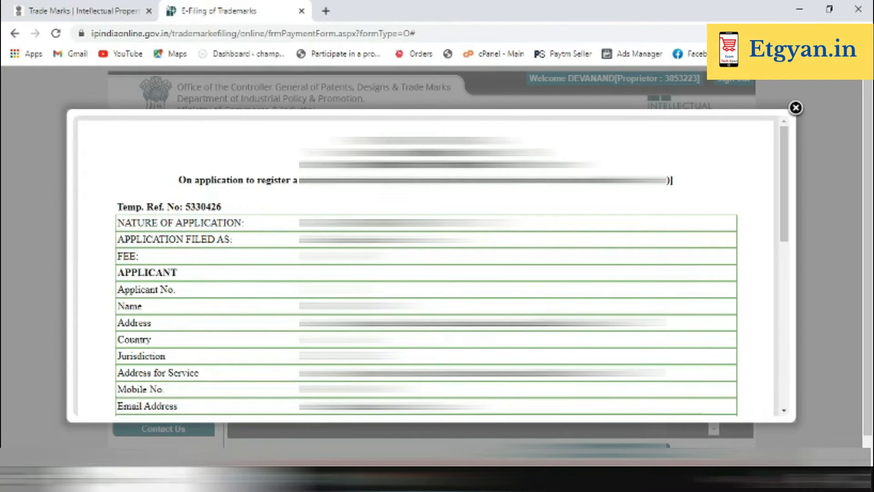
pyautogui.scroll(-4, 426, 264)
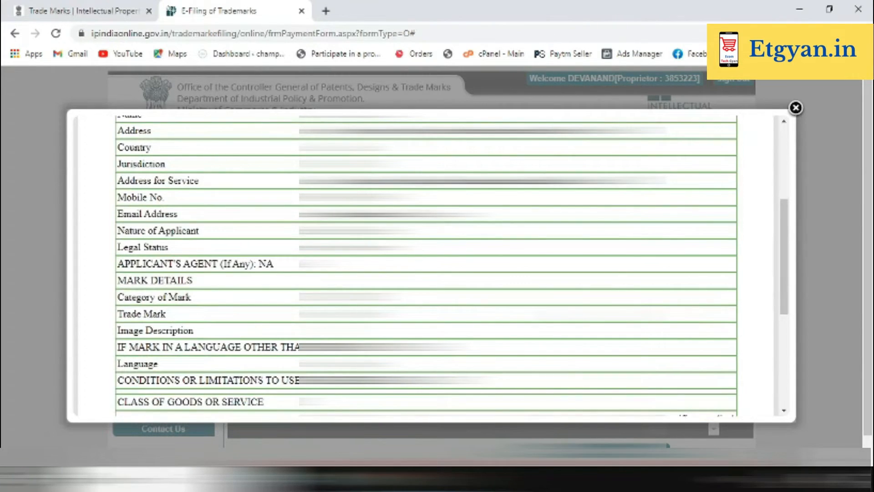
pyautogui.scroll(-4, 426, 264)
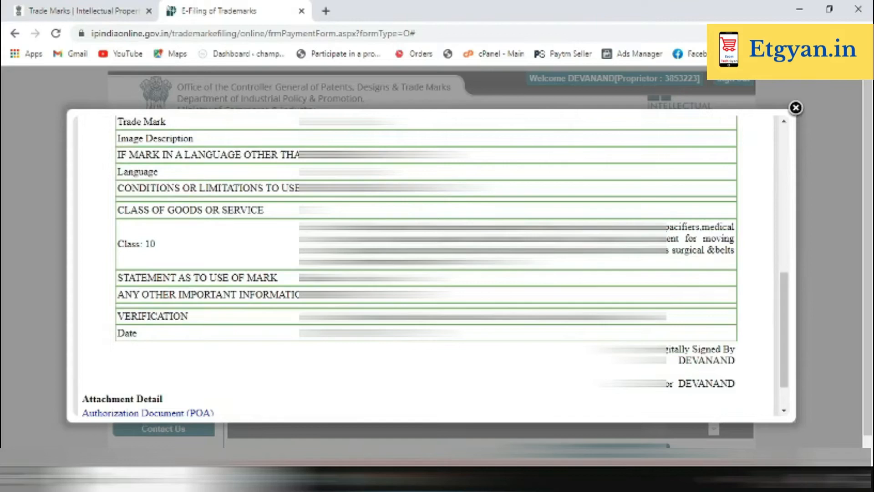
pyautogui.scroll(10, 426, 264)
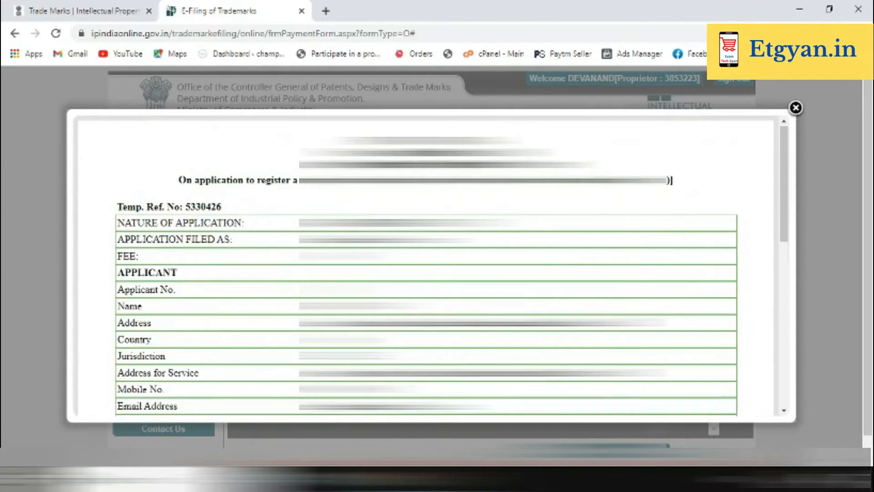
pyautogui.click(795, 108)
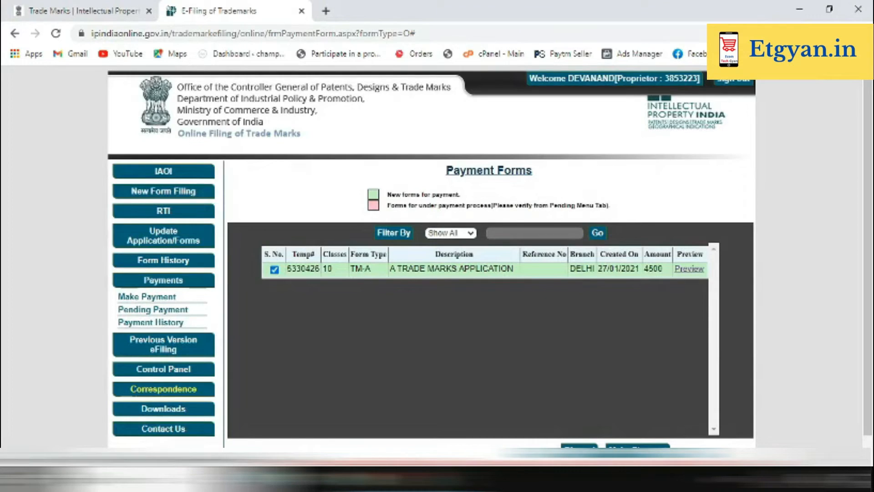
# Accept the NTRP terms and conditions for the 4500 TM-A payment and continue to Bharatkosh
pyautogui.click(639, 448)
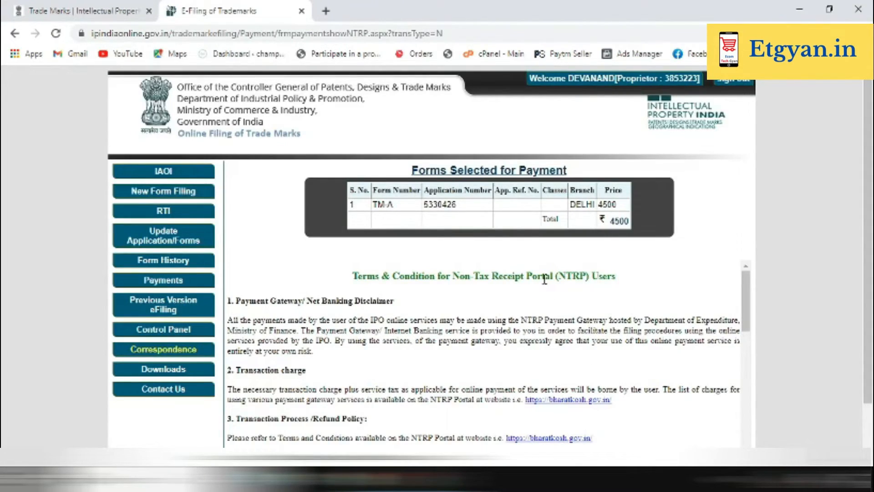
pyautogui.scroll(-5, 544, 280)
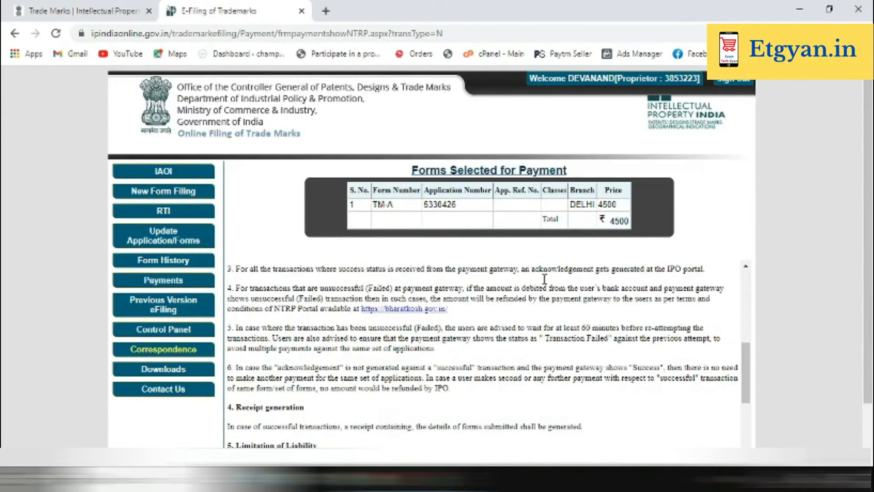
pyautogui.scroll(-8, 544, 279)
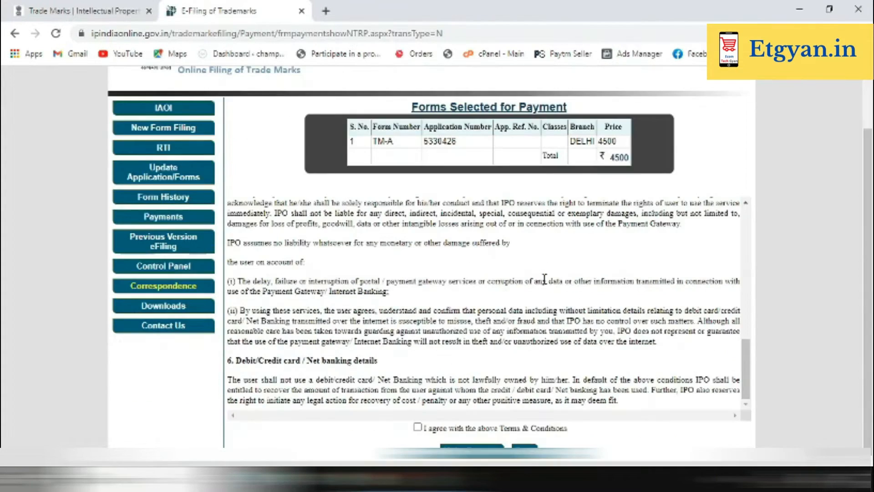
pyautogui.click(417, 428)
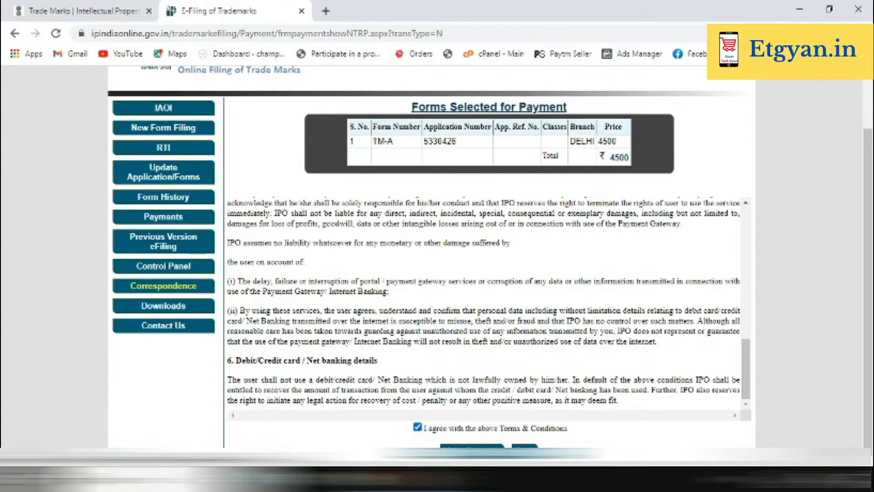
pyautogui.click(472, 450)
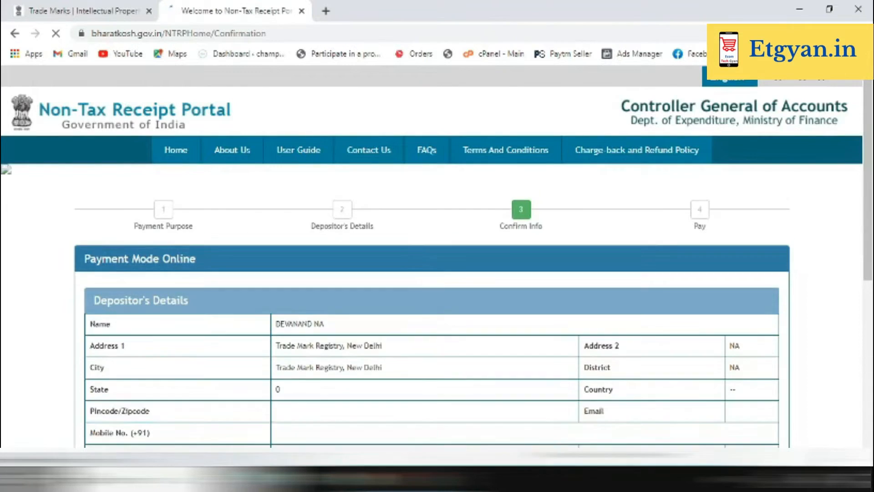
# Fill in the captcha and confirm the depositor and trade mark fee purpose details
pyautogui.scroll(-7, 399, 254)
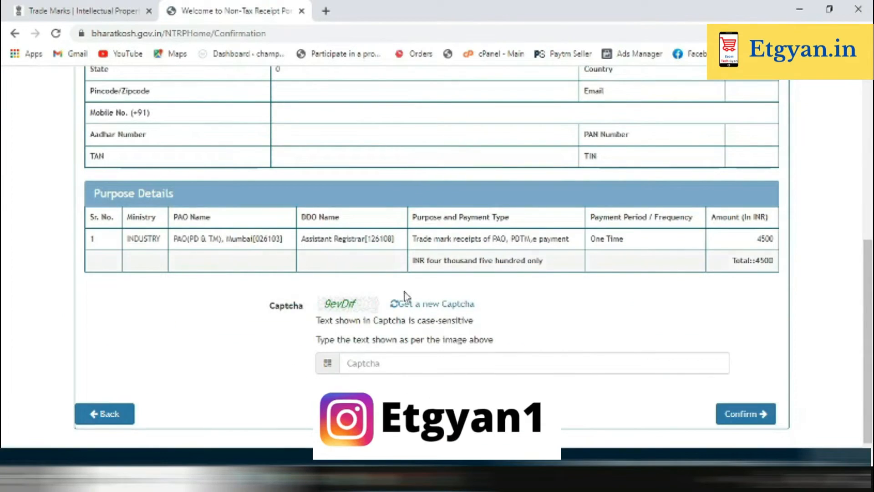
pyautogui.click(393, 360)
pyautogui.write('9')
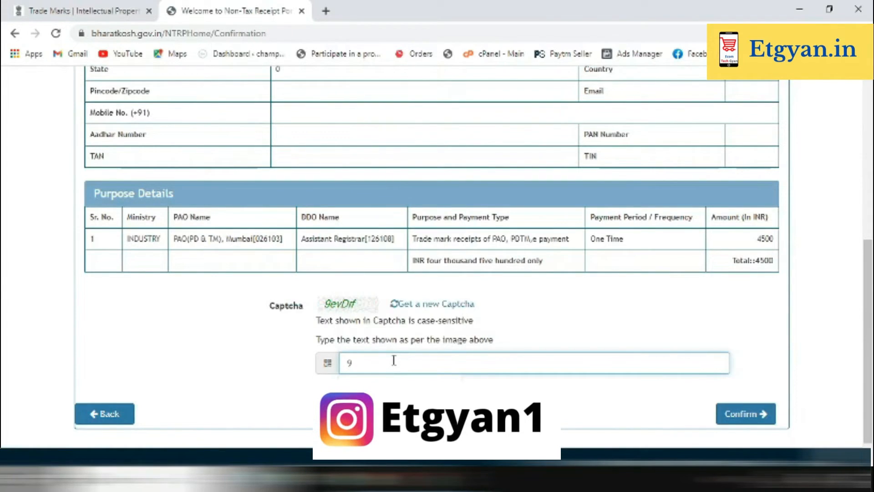
pyautogui.write('ev')
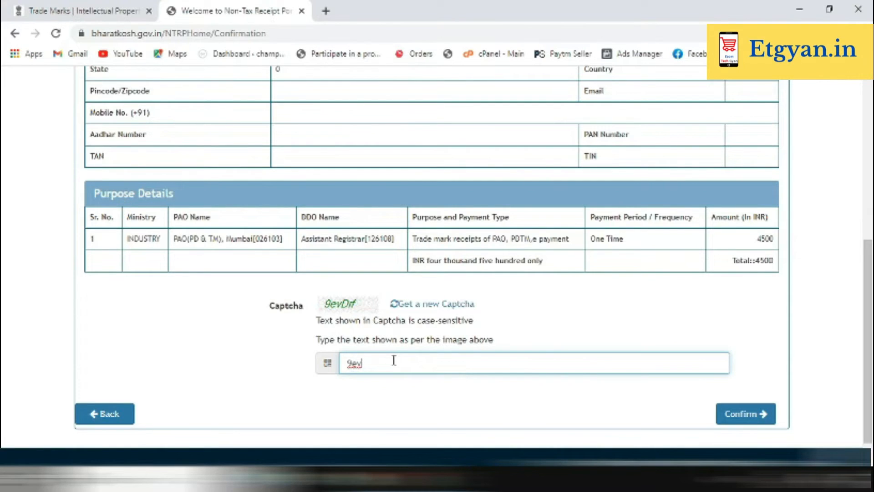
pyautogui.write('Drf')
pyautogui.click(748, 416)
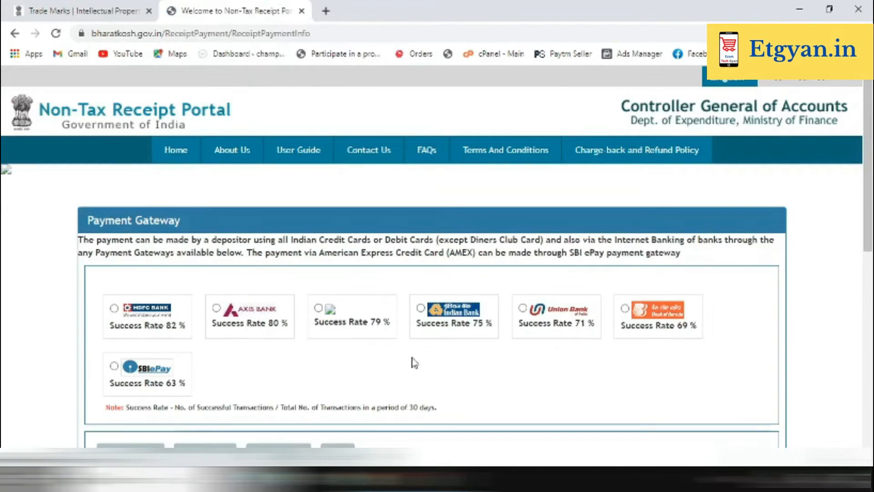
# Choose debit card payment, check the user charge slab rates, and select the HDFC Bank gateway
pyautogui.scroll(-4, 88, 263)
pyautogui.scroll(-1, 89, 262)
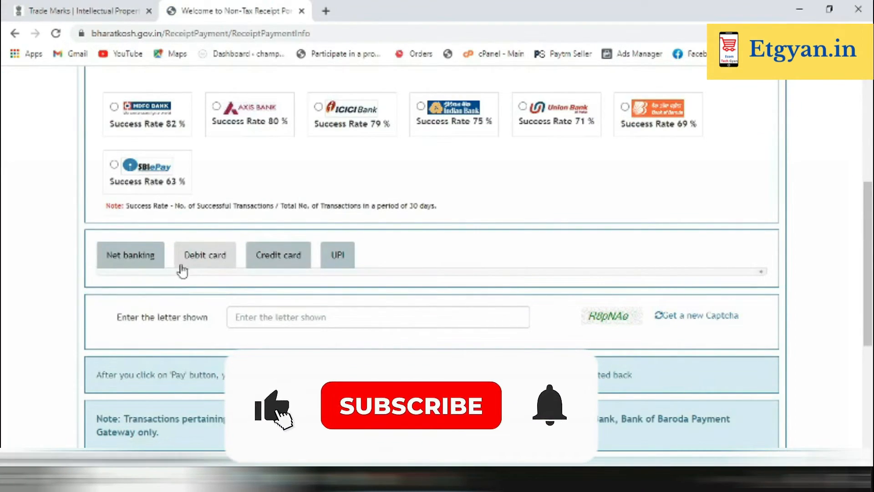
pyautogui.click(203, 261)
pyautogui.click(178, 308)
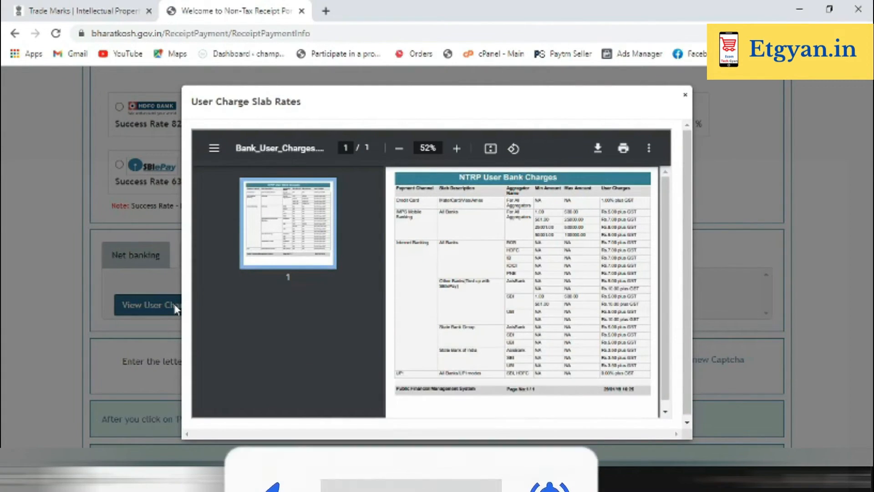
pyautogui.click(685, 94)
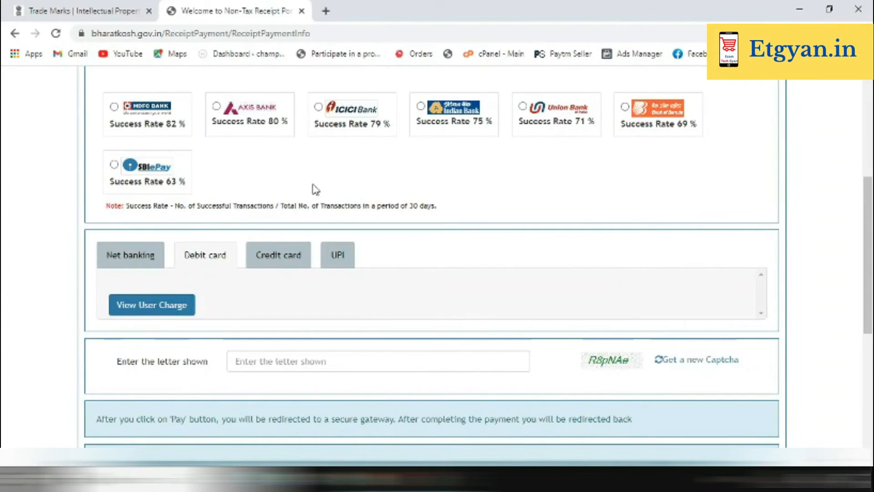
pyautogui.scroll(1, 318, 190)
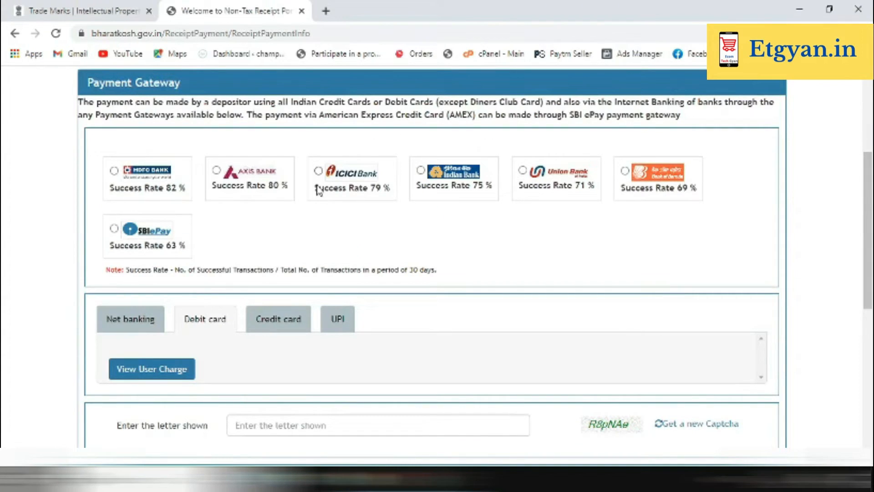
pyautogui.click(114, 171)
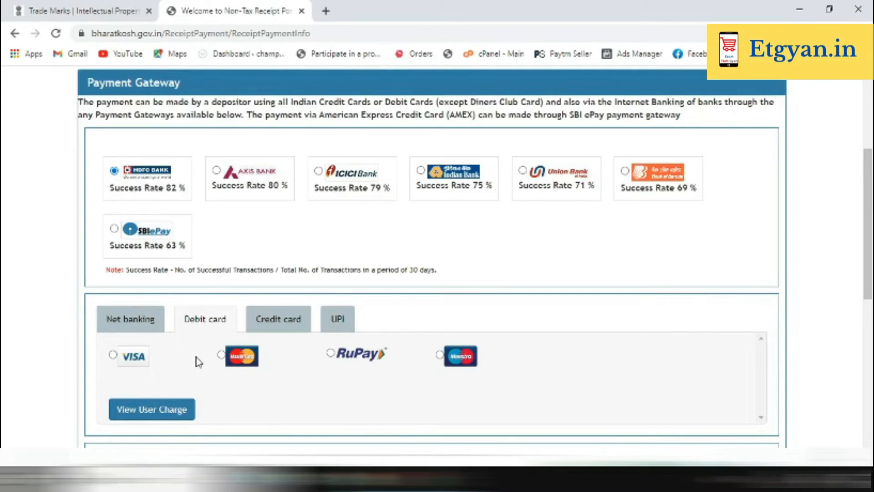
# Pick a RuPay debit card, fill in the captcha, acknowledge the terms, and proceed to pay
pyautogui.click(331, 353)
pyautogui.scroll(-3, 283, 413)
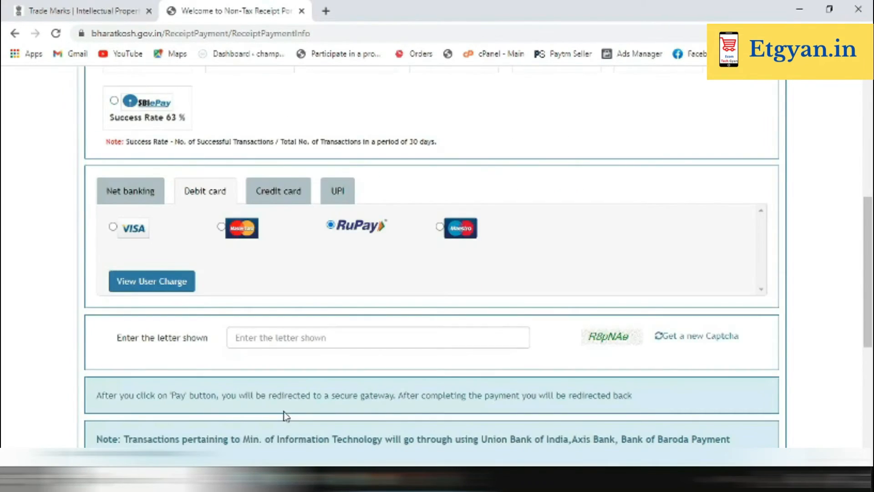
pyautogui.click(298, 344)
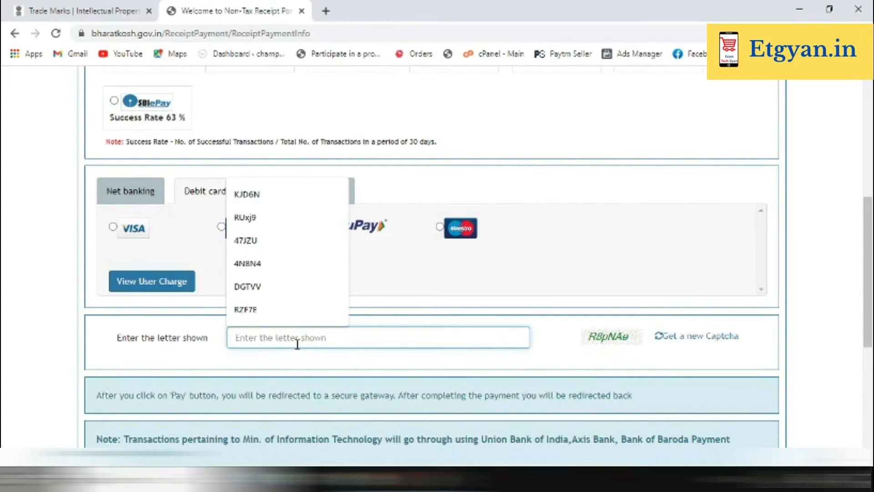
pyautogui.write('R')
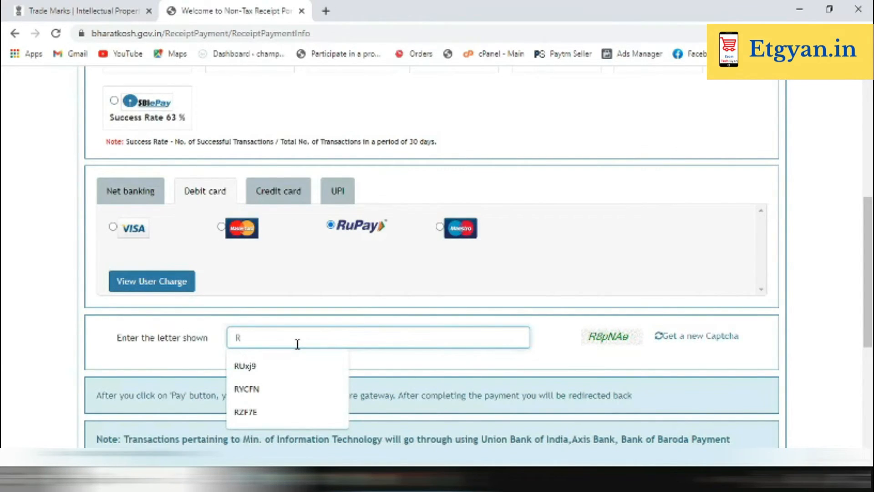
pyautogui.write('8')
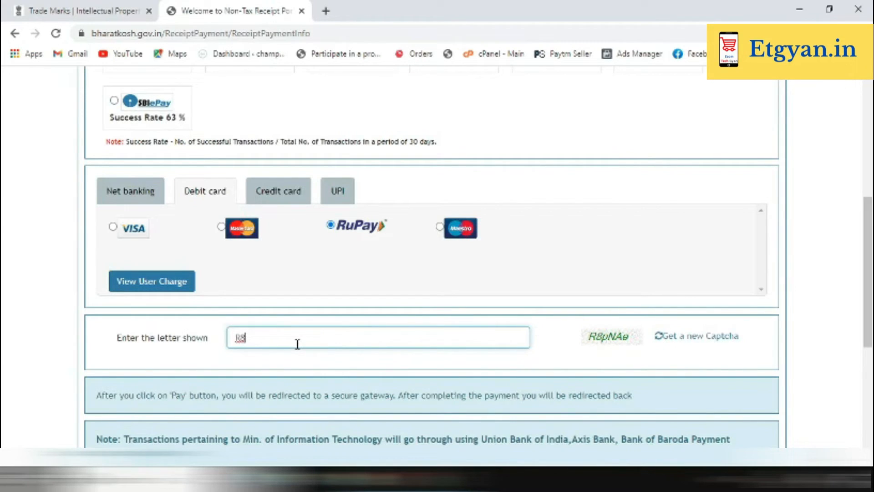
pyautogui.write('pNAe')
pyautogui.scroll(-5, 312, 343)
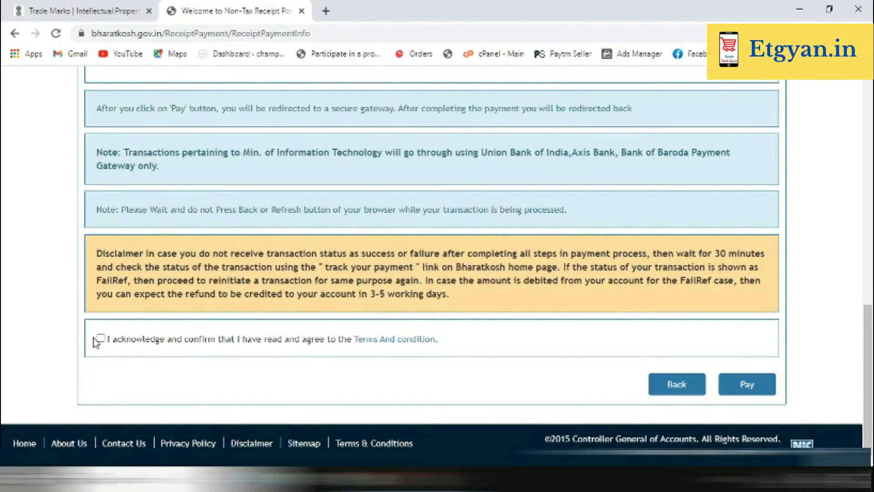
pyautogui.click(100, 339)
pyautogui.click(763, 385)
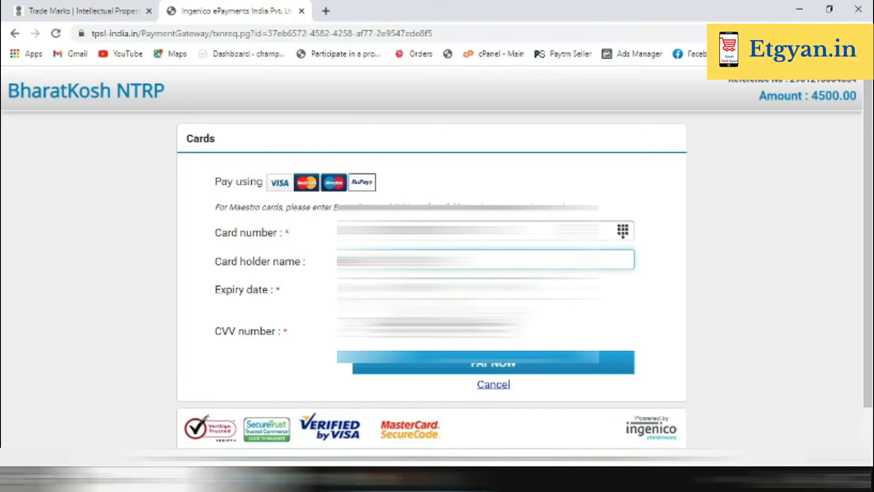
# Set the card's expiry month and year and submit the 4500.00 payment
pyautogui.click(395, 289)
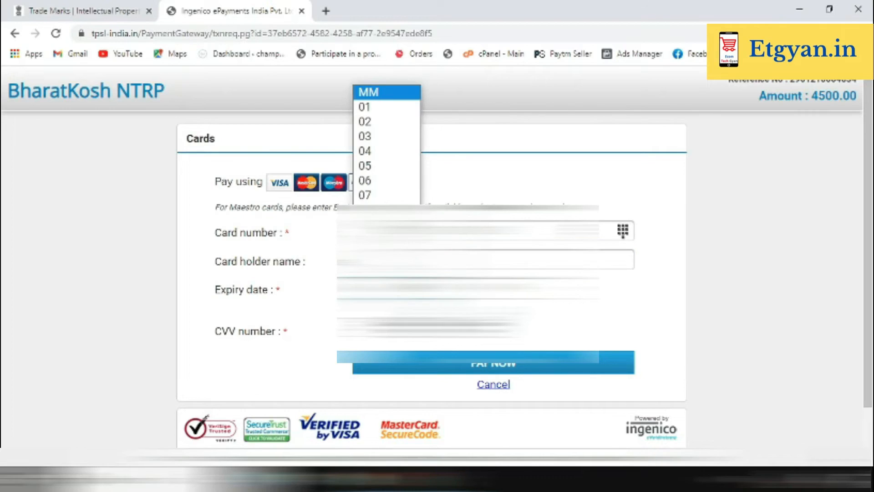
pyautogui.click(377, 183)
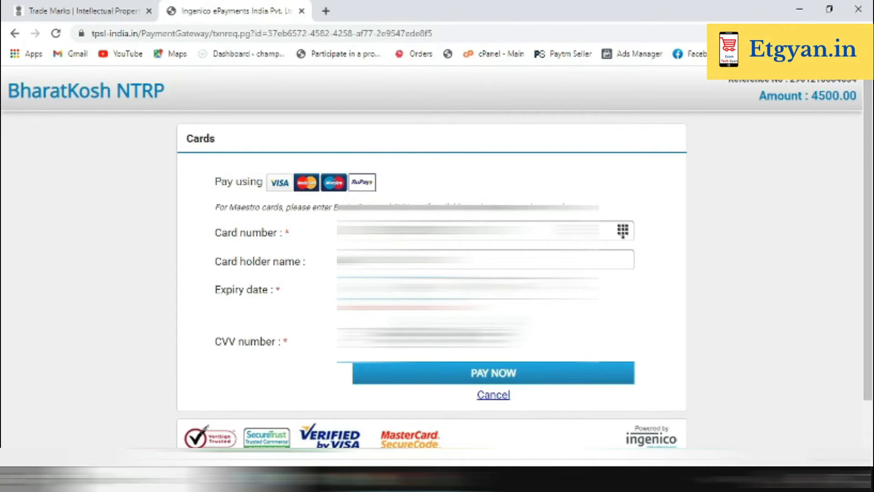
pyautogui.click(499, 289)
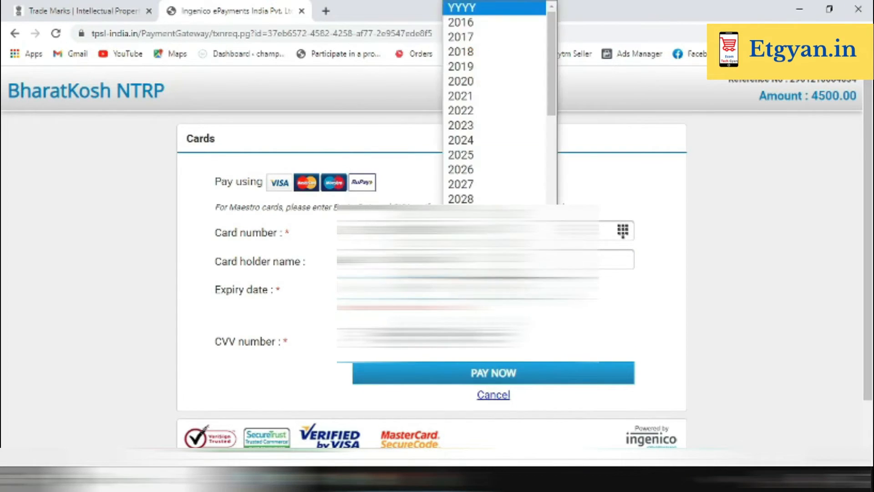
pyautogui.click(460, 150)
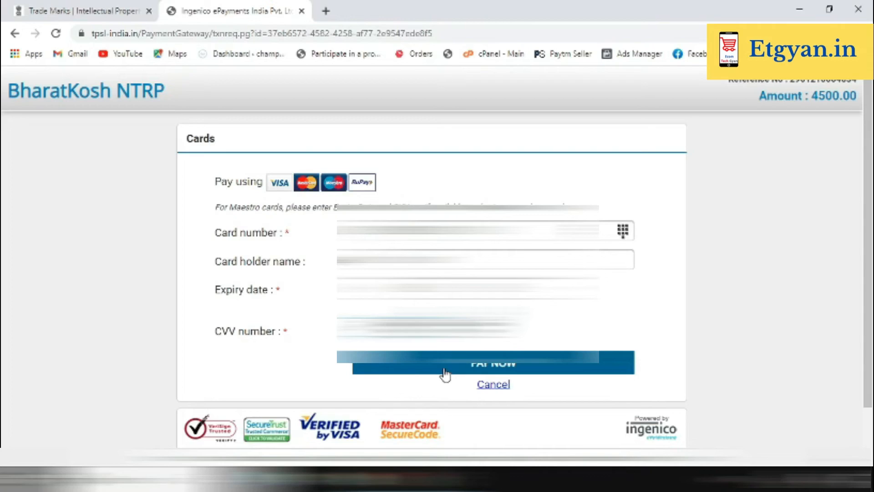
pyautogui.click(445, 369)
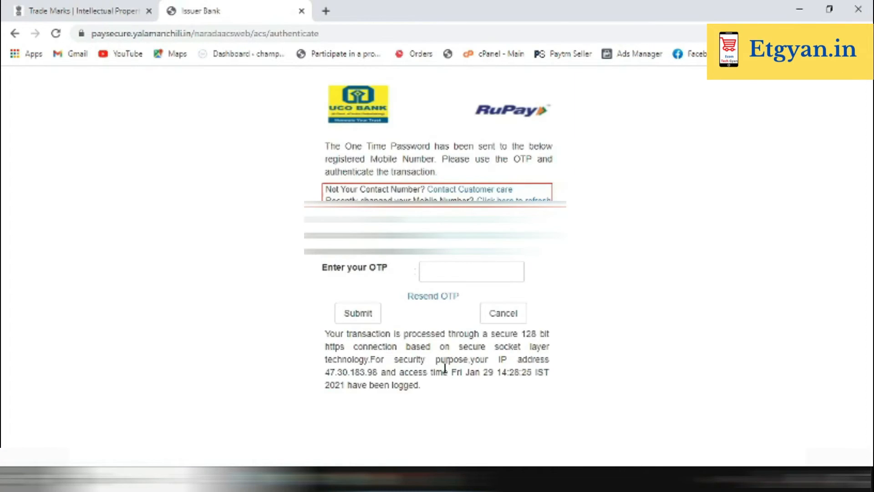
# Enter the one-time password from your mobile and submit it to authorise the 4500 payment
pyautogui.click(441, 278)
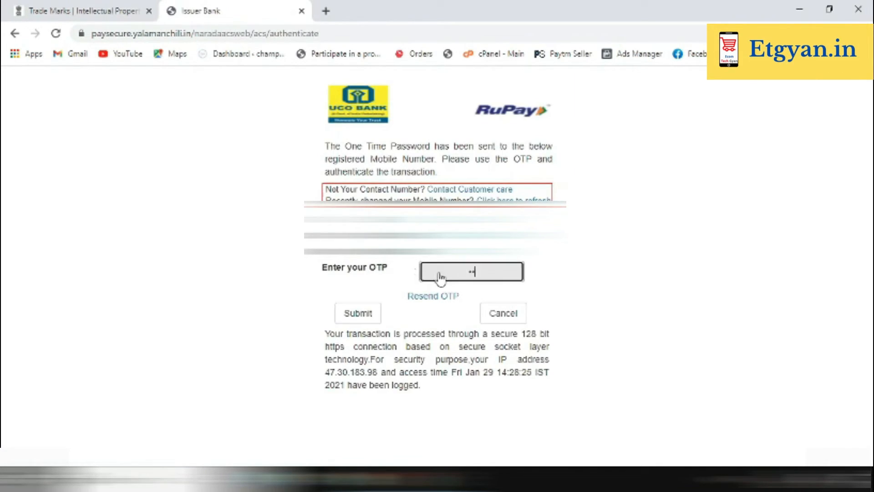
pyautogui.write('••••••')
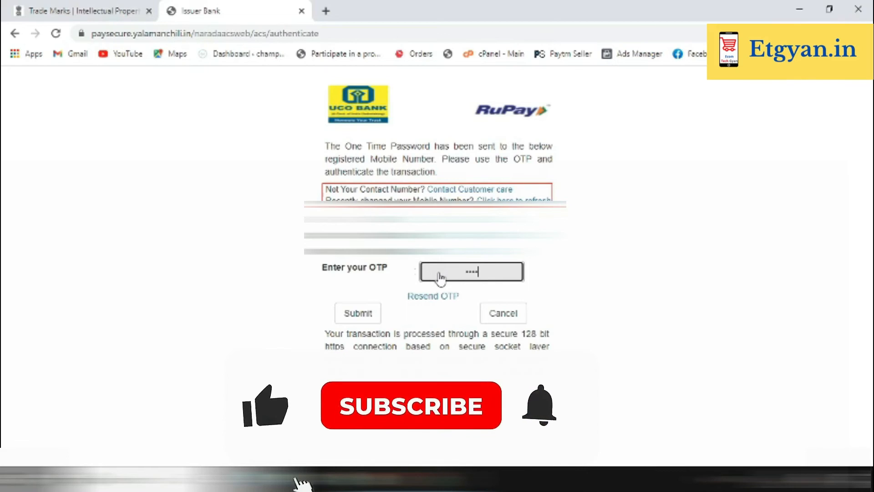
pyautogui.write('•')
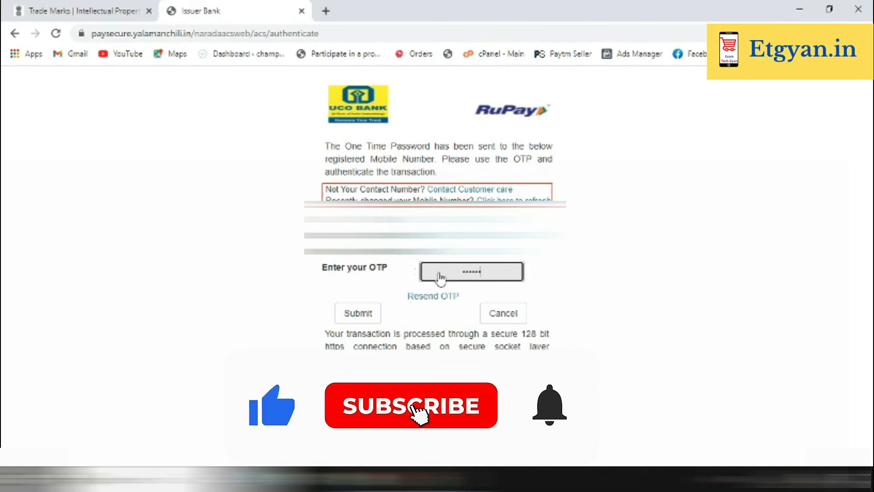
pyautogui.click(359, 313)
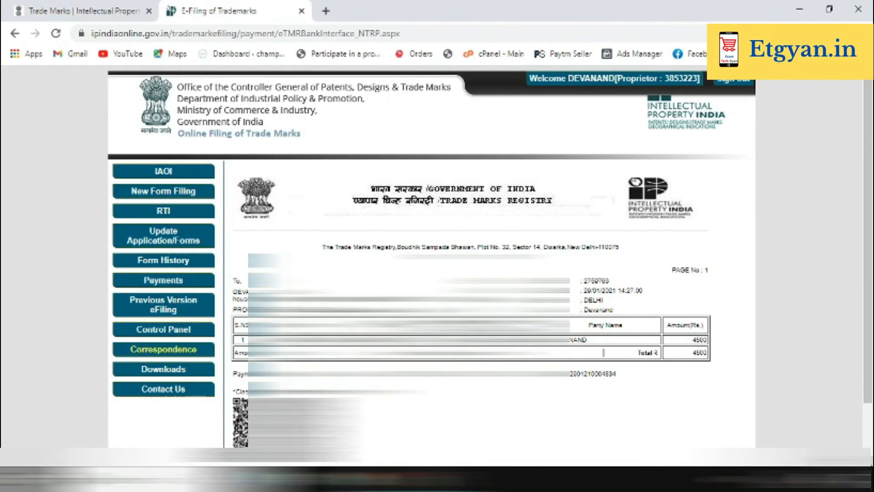
# Scroll down through the 4500 Trade Marks Registry payment receipt
pyautogui.scroll(-2, 437, 255)
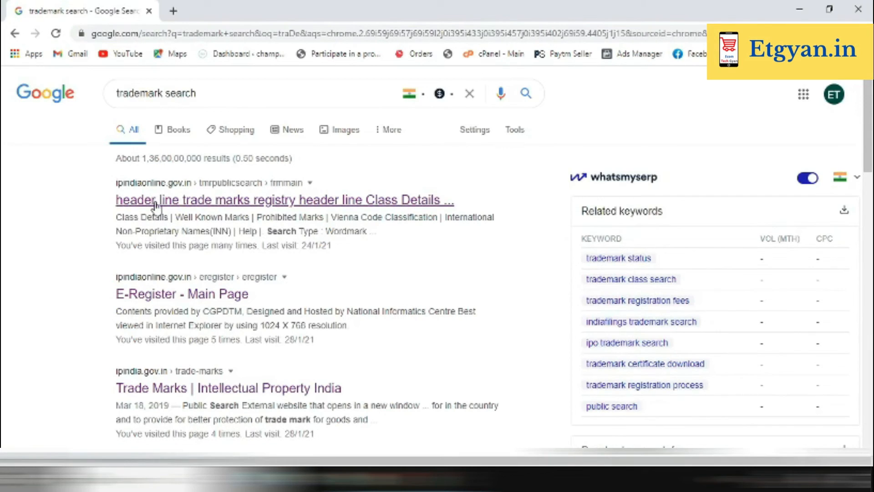
# Search IP India public trade marks for wordmark 'parisill' in class 10 and show the match's details
pyautogui.click(157, 203)
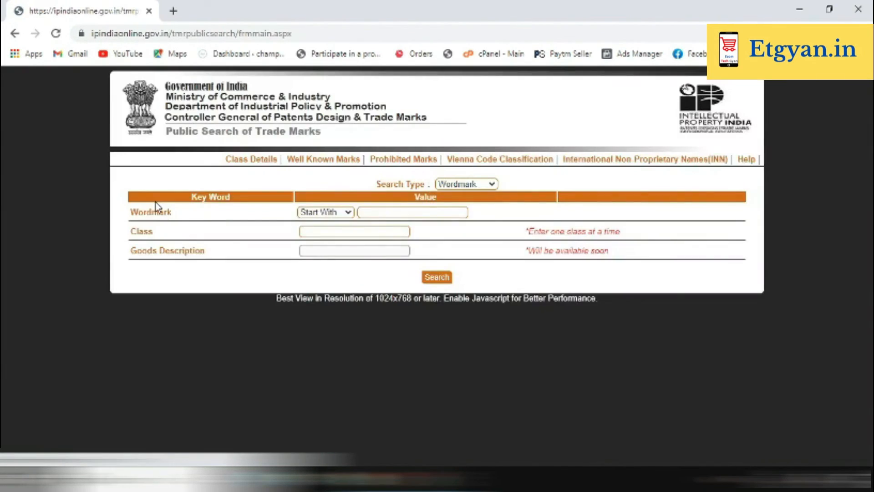
pyautogui.click(465, 214)
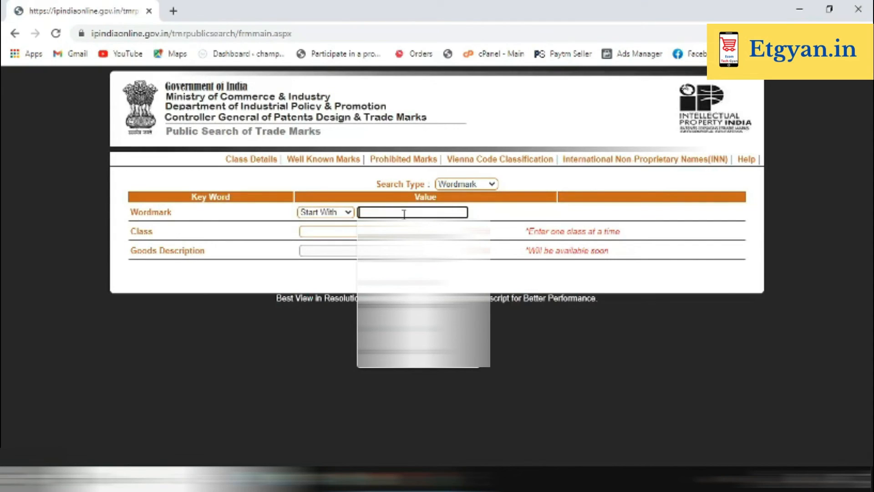
pyautogui.write('par')
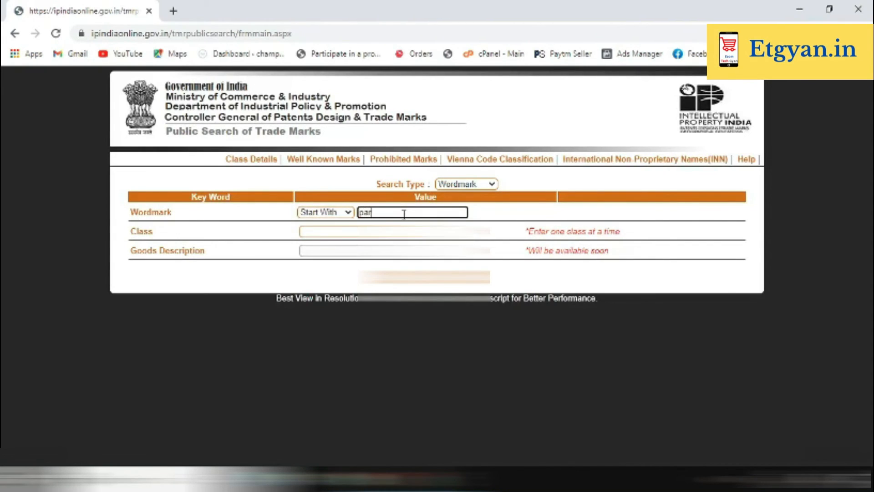
pyautogui.write('isill')
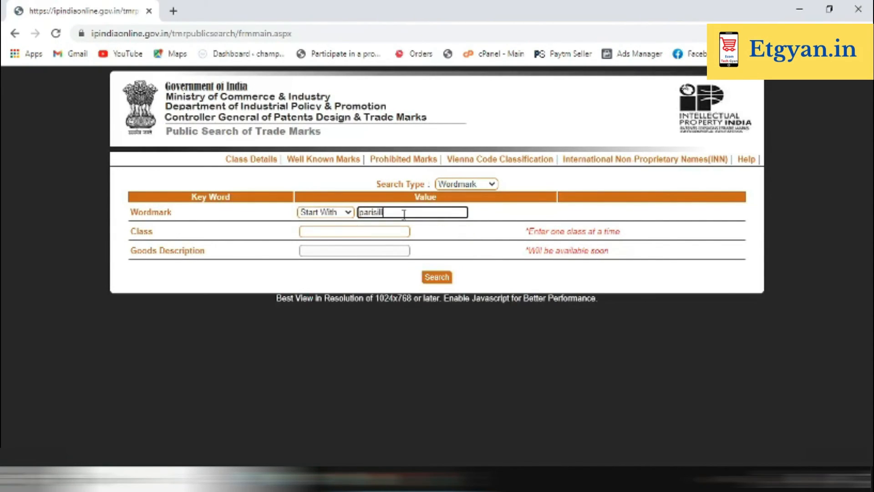
pyautogui.click(357, 231)
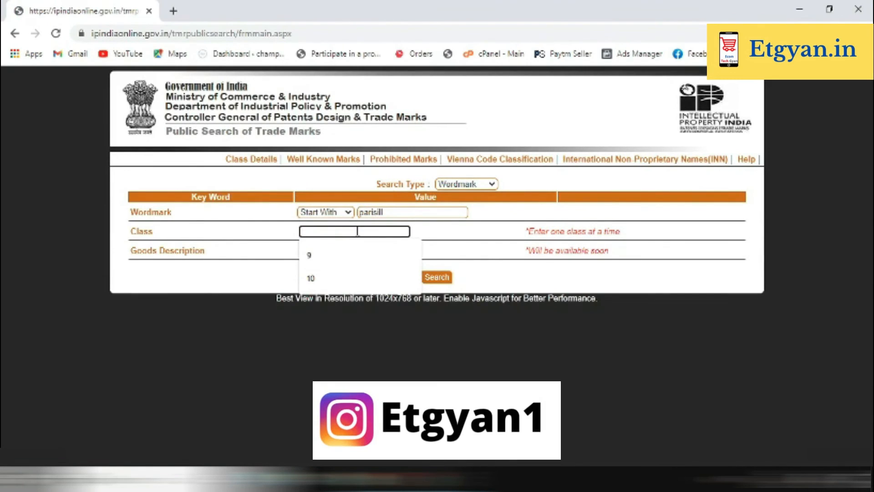
pyautogui.click(310, 278)
pyautogui.click(446, 280)
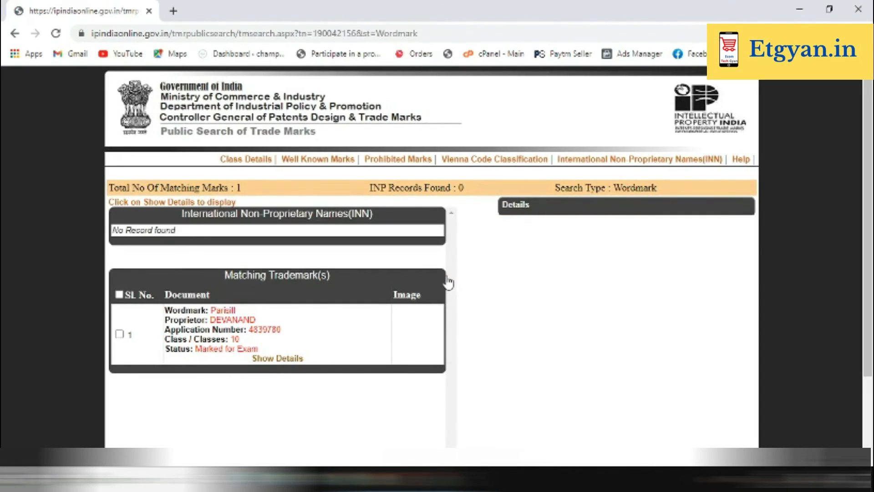
pyautogui.click(296, 359)
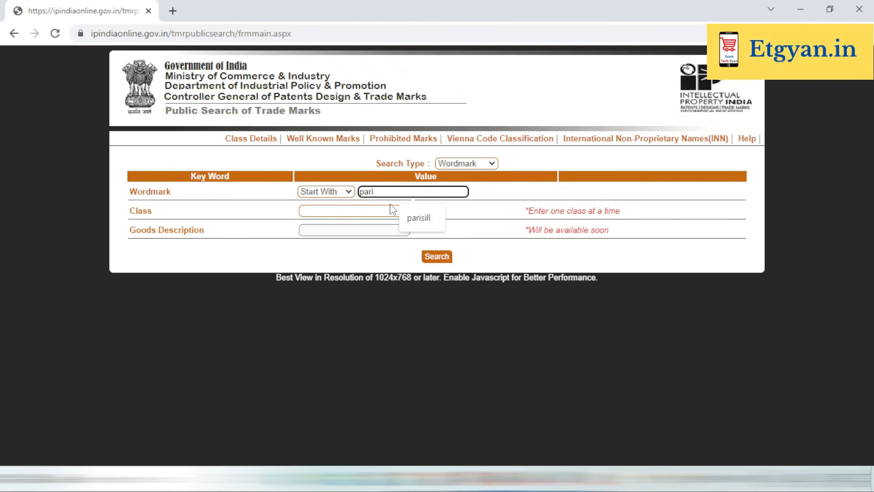
# Re-run the Parisill class 10 search and open its full record showing Registered status
pyautogui.click(418, 210)
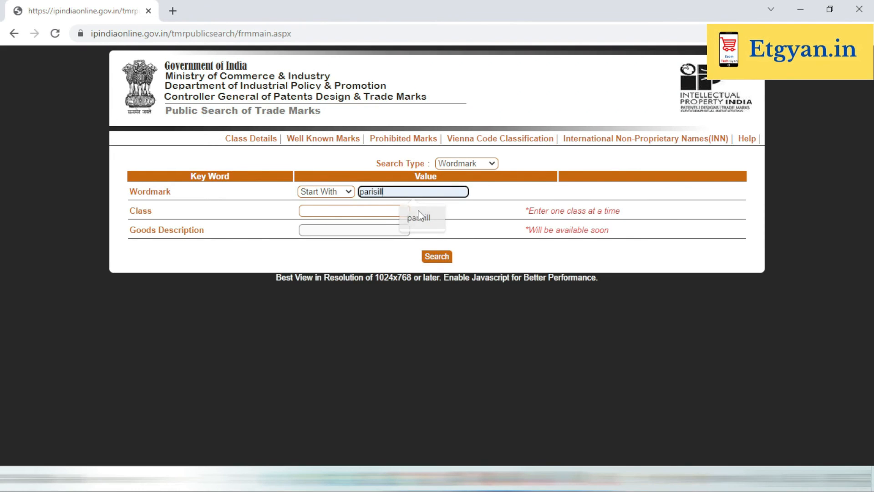
pyautogui.click(396, 210)
pyautogui.click(352, 283)
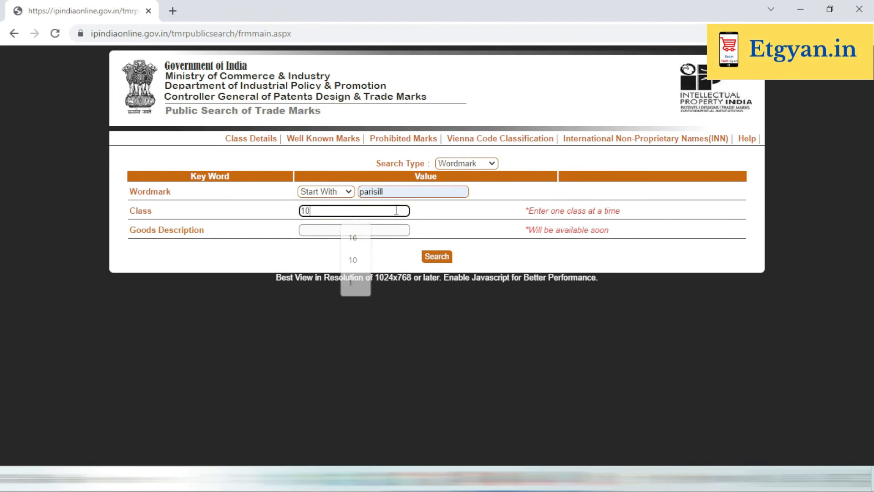
pyautogui.click(444, 262)
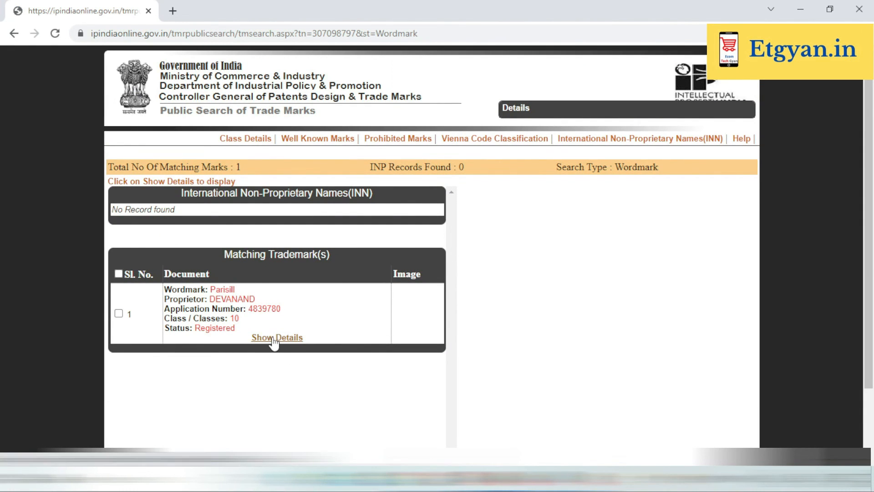
pyautogui.click(272, 339)
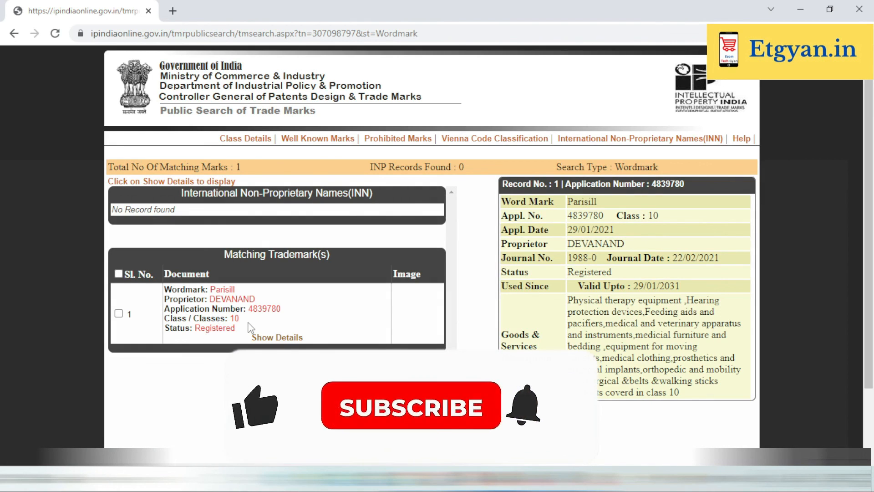